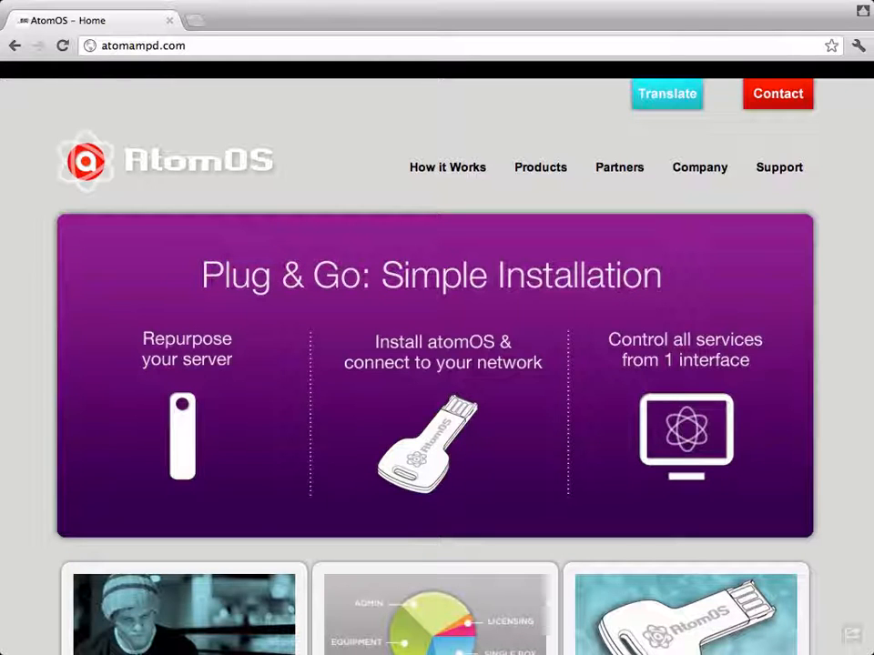
- Load the setup.atomampd.com admin site in the browser
{"action": "left_click", "coordinate": [137, 44]}
{"action": "type", "text": "https://set"}
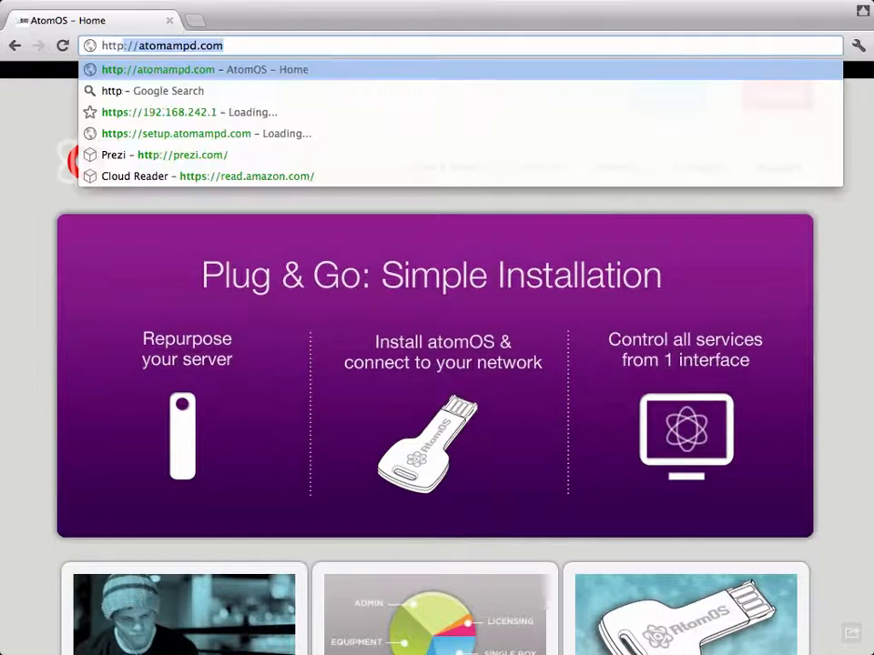
{"action": "type", "text": "up."}
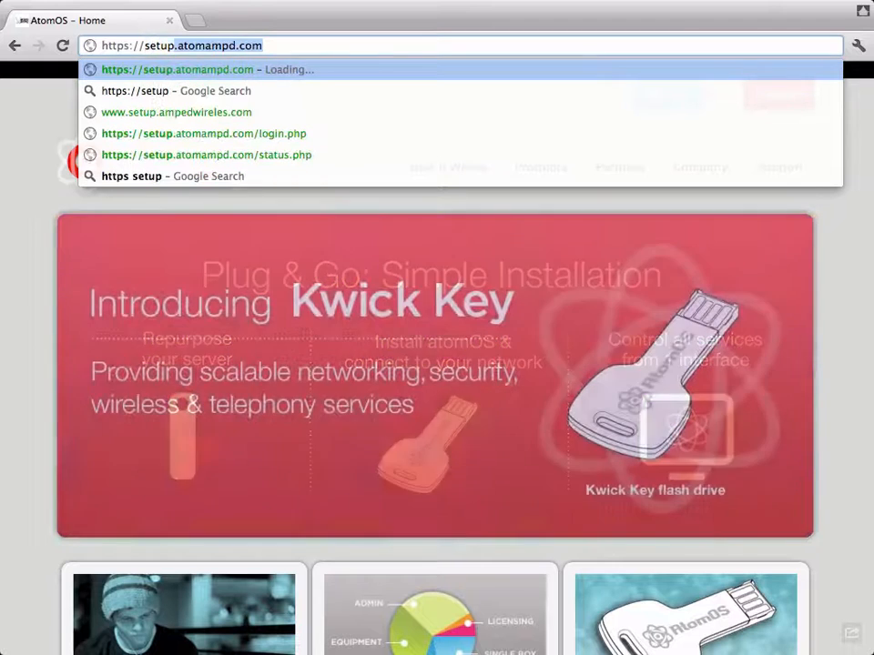
{"action": "key", "text": "Return"}
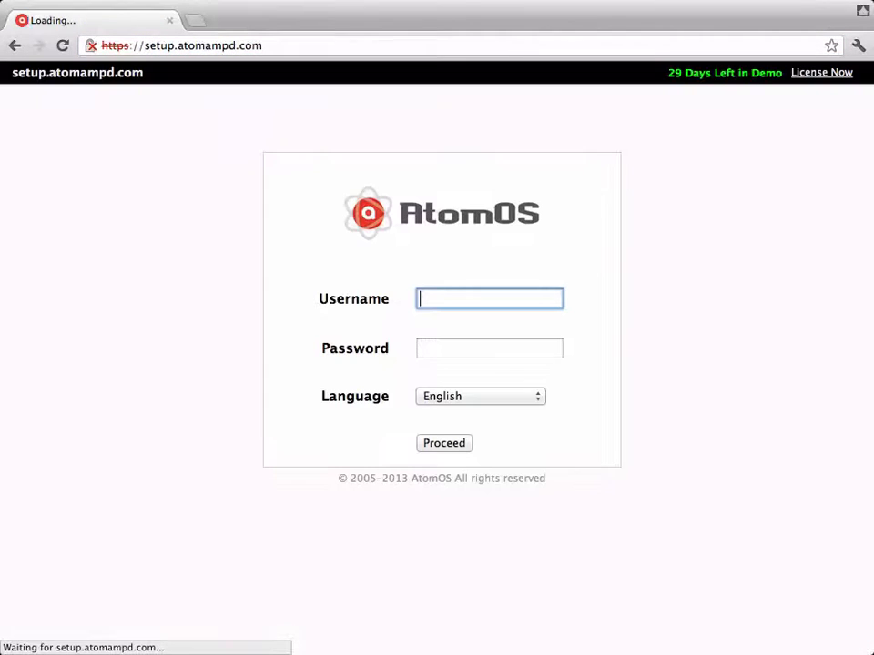
- Log in with the admin username and its password
{"action": "type", "text": "admin"}
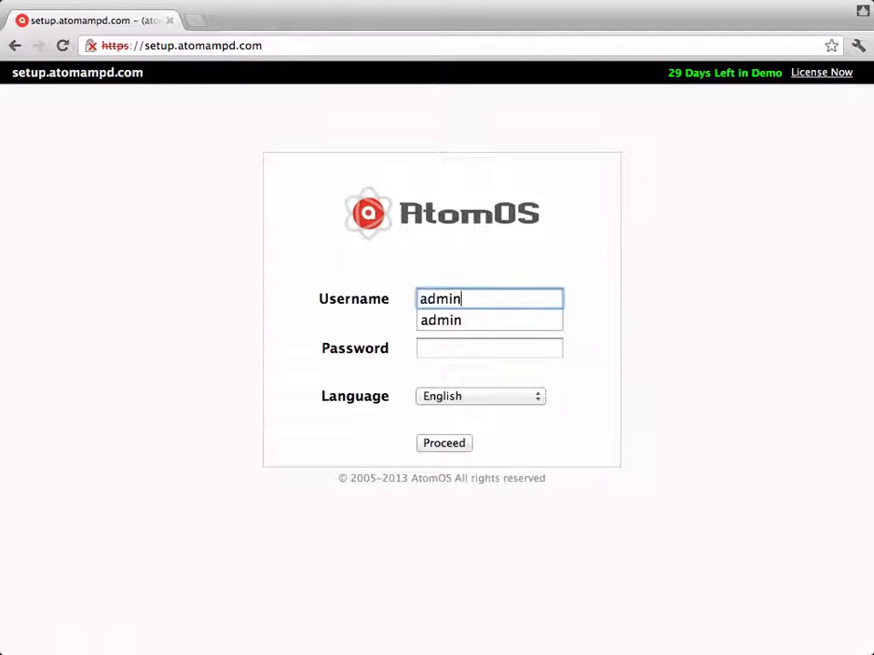
{"action": "key", "text": "Tab"}
{"action": "type", "text": "admin"}
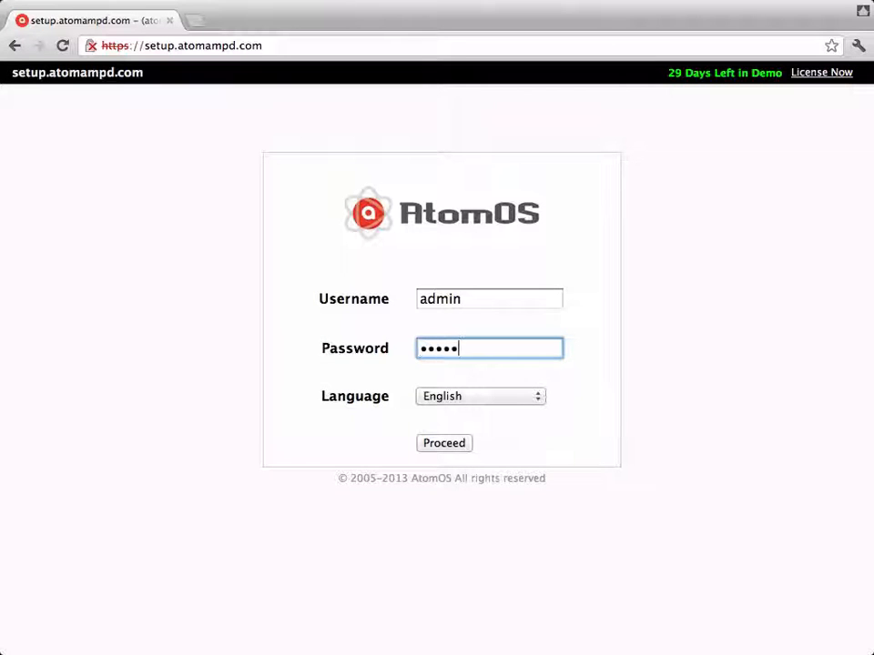
{"action": "key", "text": "Return"}
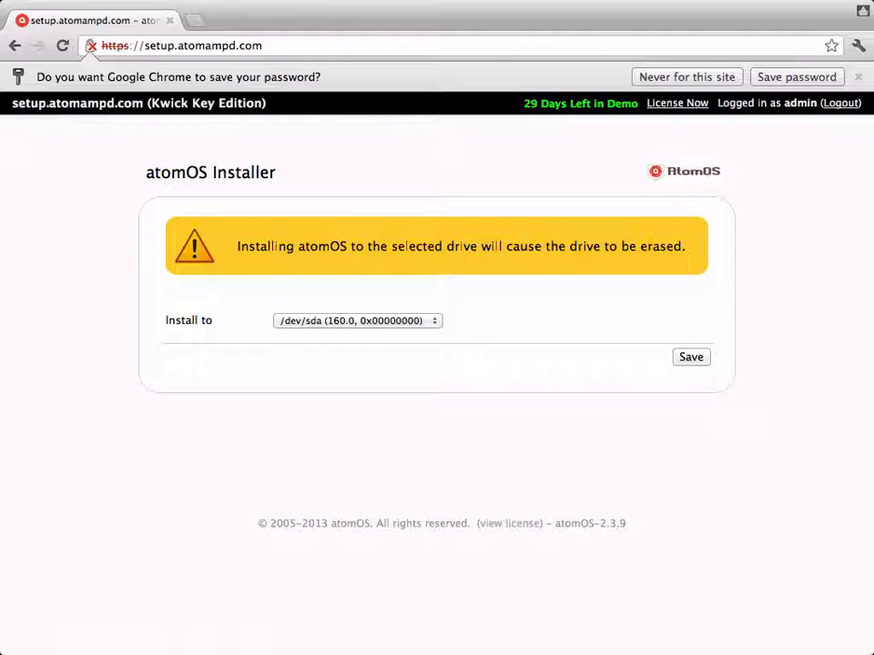
- Confirm installing atomOS to /dev/sda (160.0) and continue to Install Licenses
{"action": "left_click", "coordinate": [684, 362]}
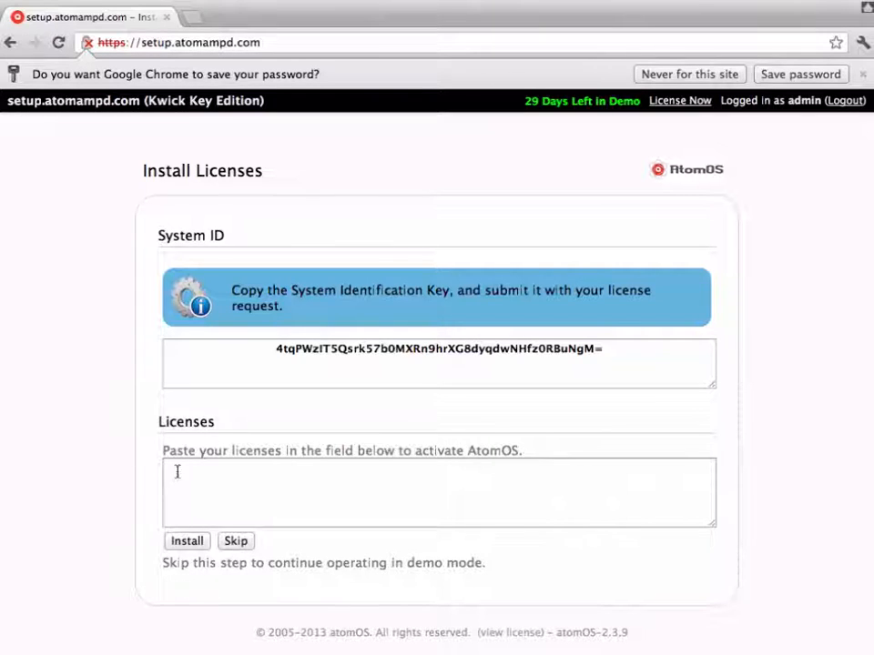
- Paste the license block into the Licenses box and install it
{"action": "right_click", "coordinate": [230, 491]}
{"action": "left_click", "coordinate": [250, 513]}
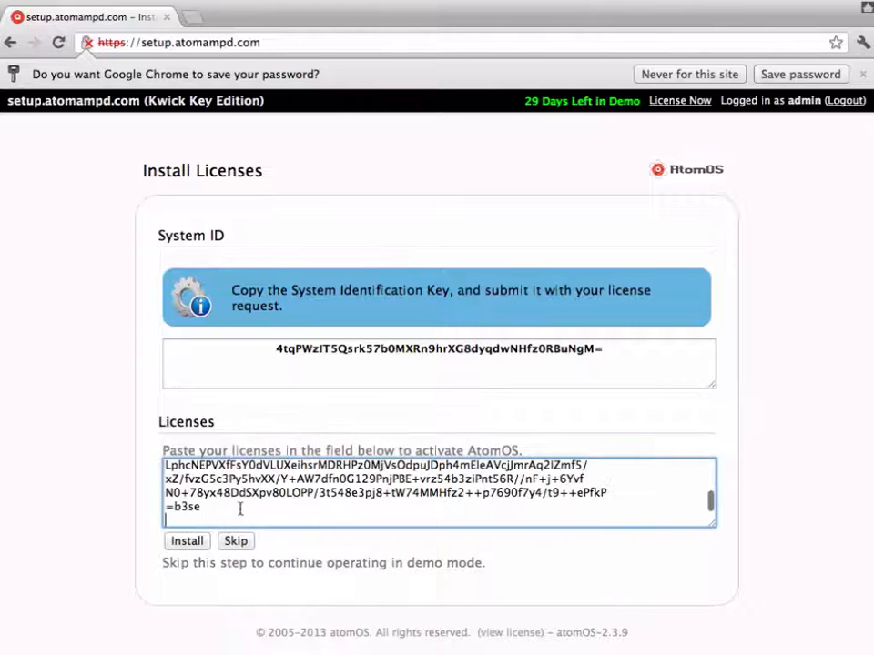
{"action": "left_click", "coordinate": [187, 541]}
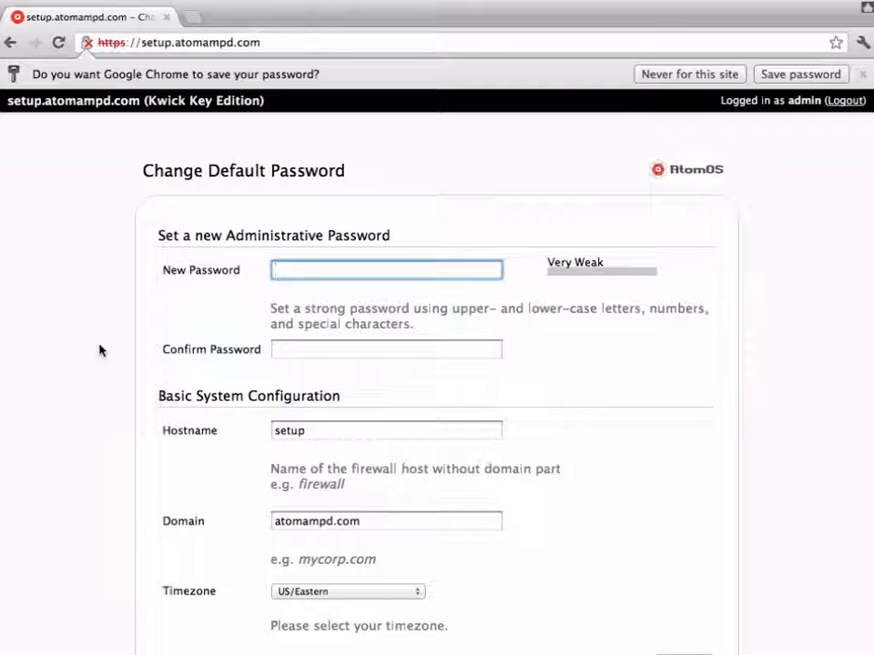
- Enter and confirm the new administrator password
{"action": "type", "text": "*********"}
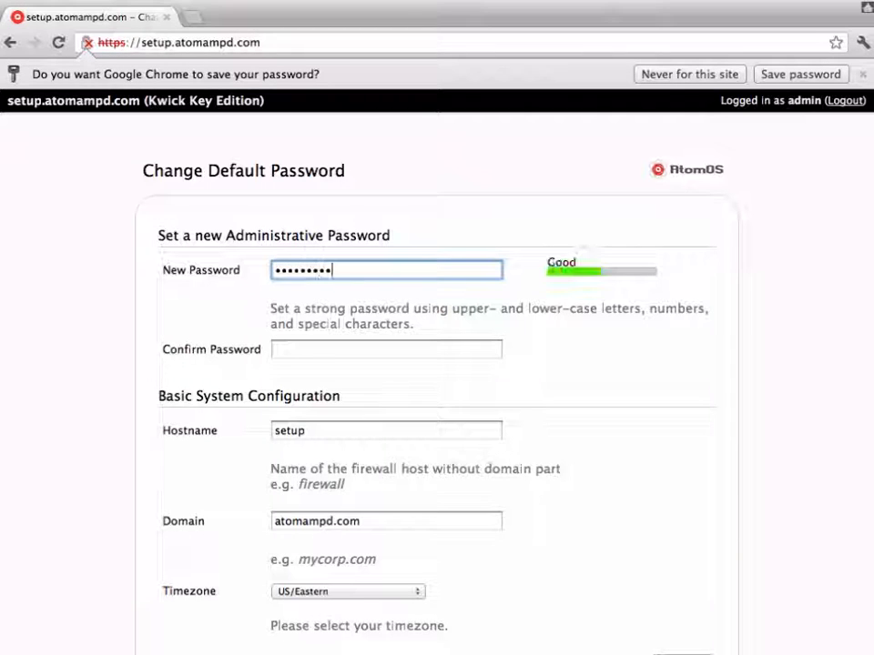
{"action": "type", "text": "*****"}
{"action": "key", "text": "Tab"}
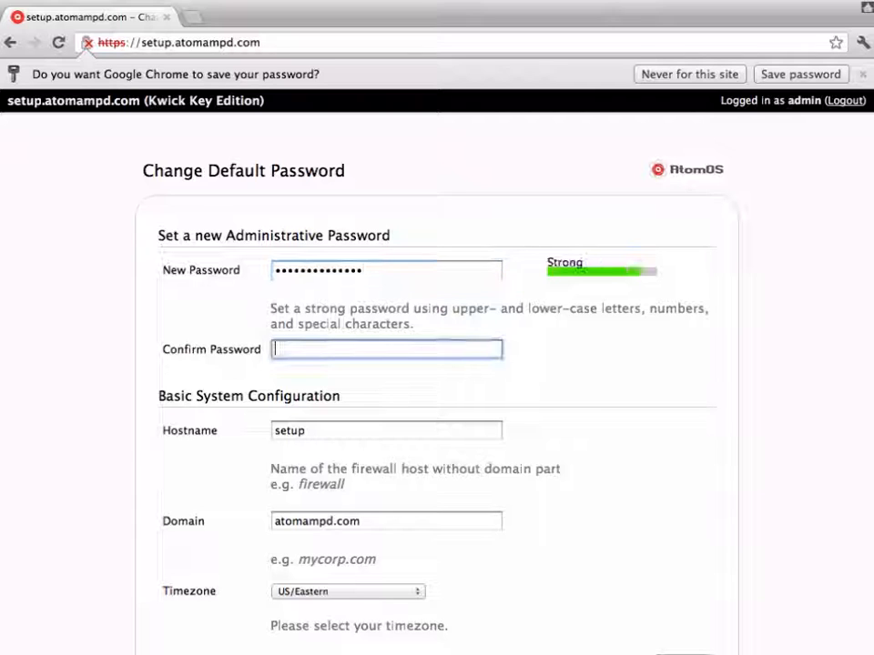
{"action": "type", "text": "********"}
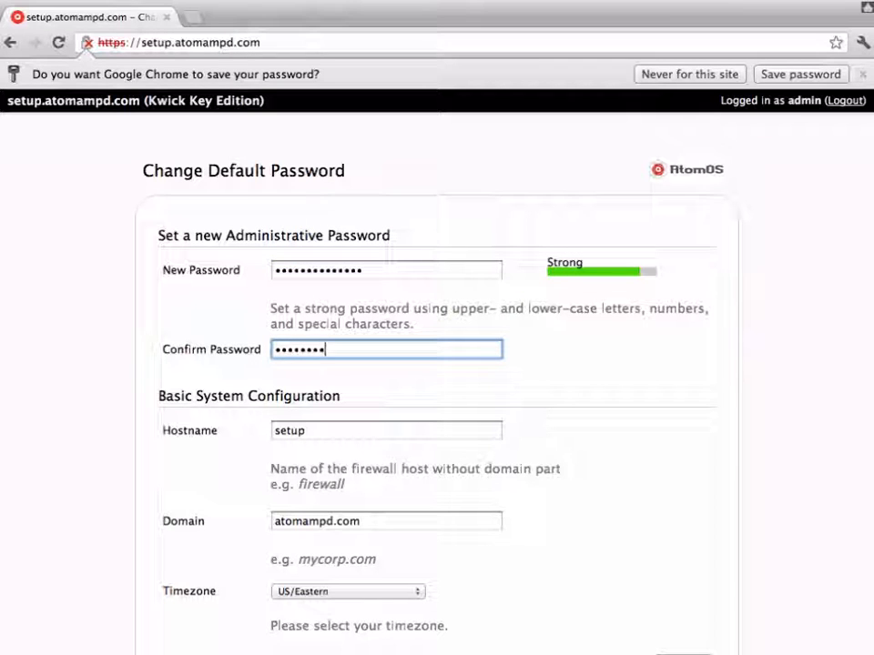
{"action": "type", "text": "******"}
{"action": "key", "text": "super+a"}
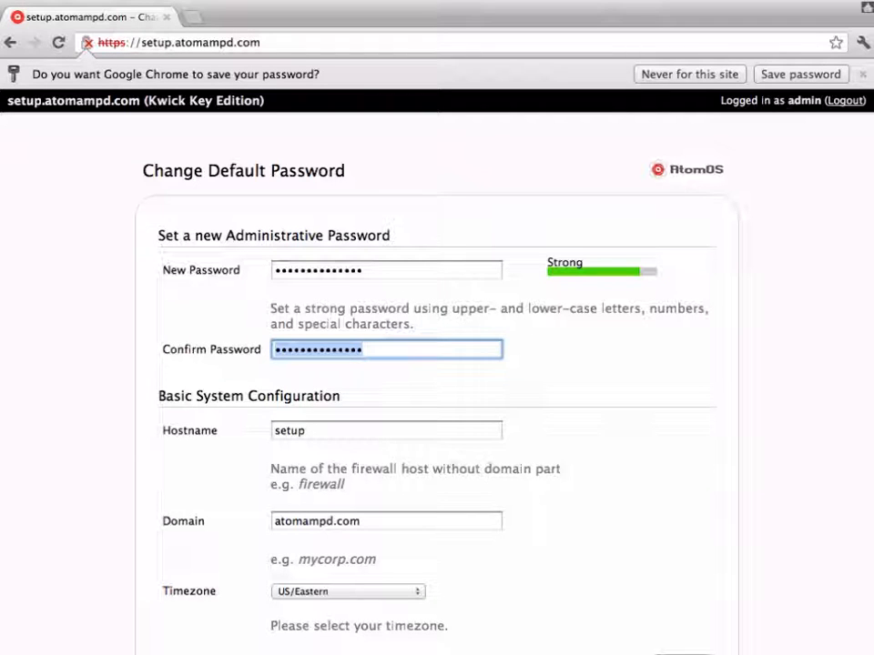
- Set hostname firewall, domain acmeco.com and timezone US/Central, then continue
{"action": "key", "text": "Tab"}
{"action": "type", "text": "fir"}
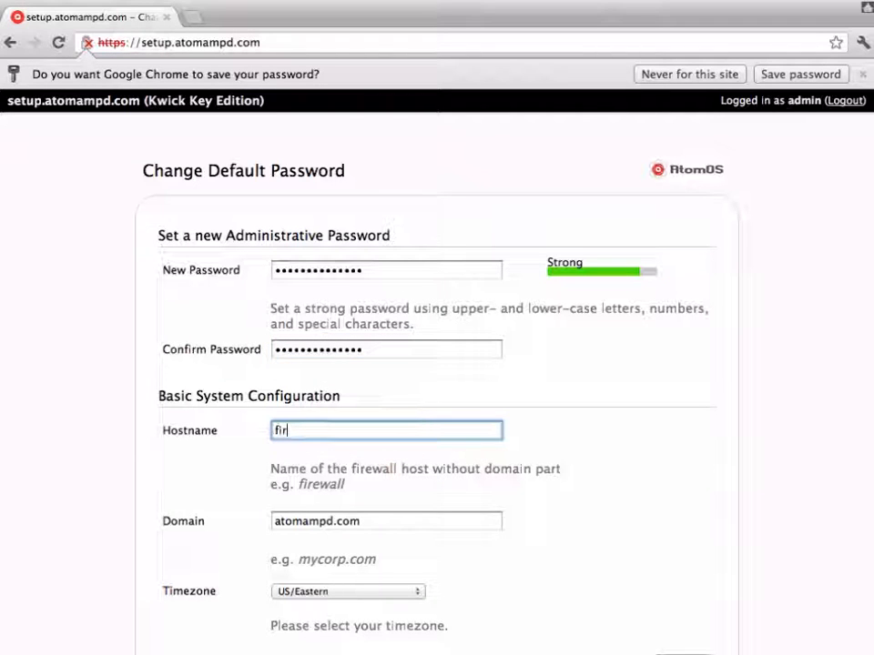
{"action": "type", "text": "ewall"}
{"action": "key", "text": "Tab"}
{"action": "type", "text": "acmeco"}
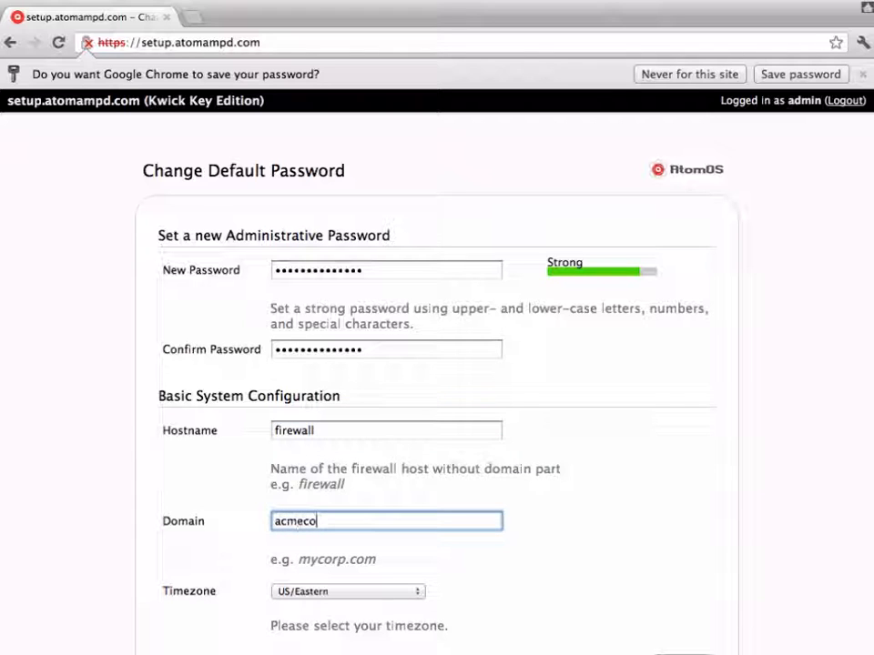
{"action": "type", "text": ".com"}
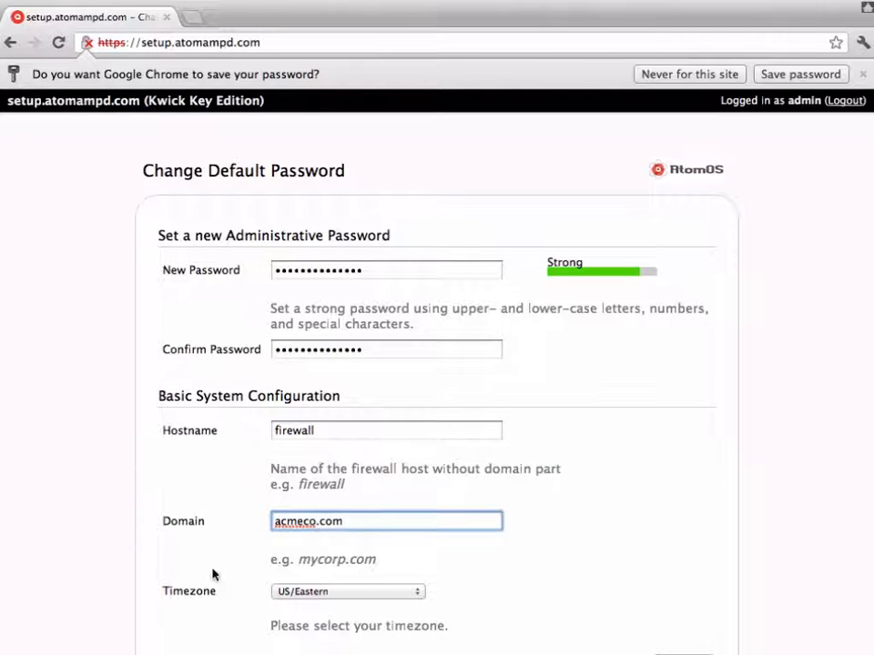
{"action": "scroll", "coordinate": [218, 574], "scroll_direction": "down", "scroll_amount": 3}
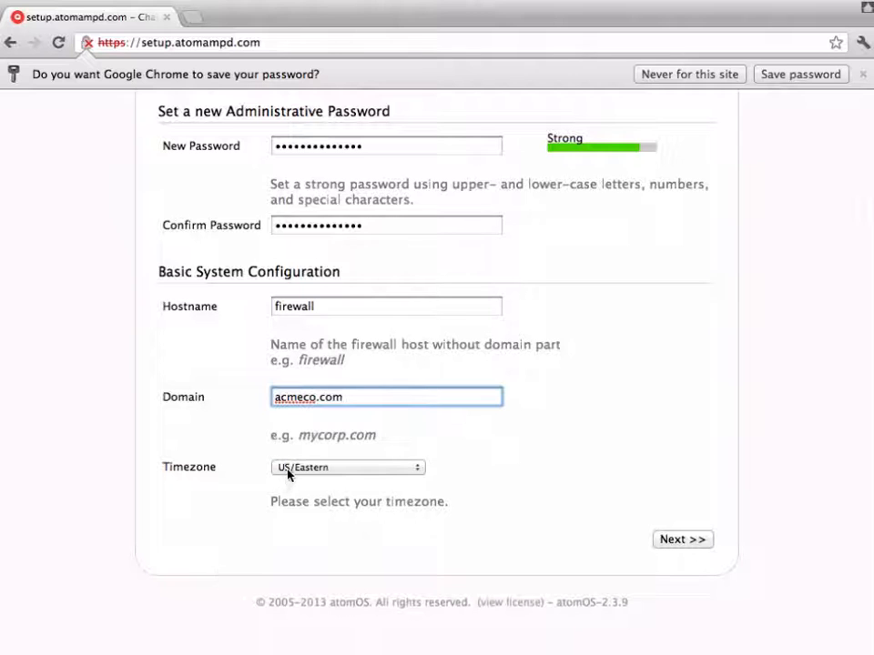
{"action": "left_click", "coordinate": [288, 474]}
{"action": "left_click", "coordinate": [291, 440]}
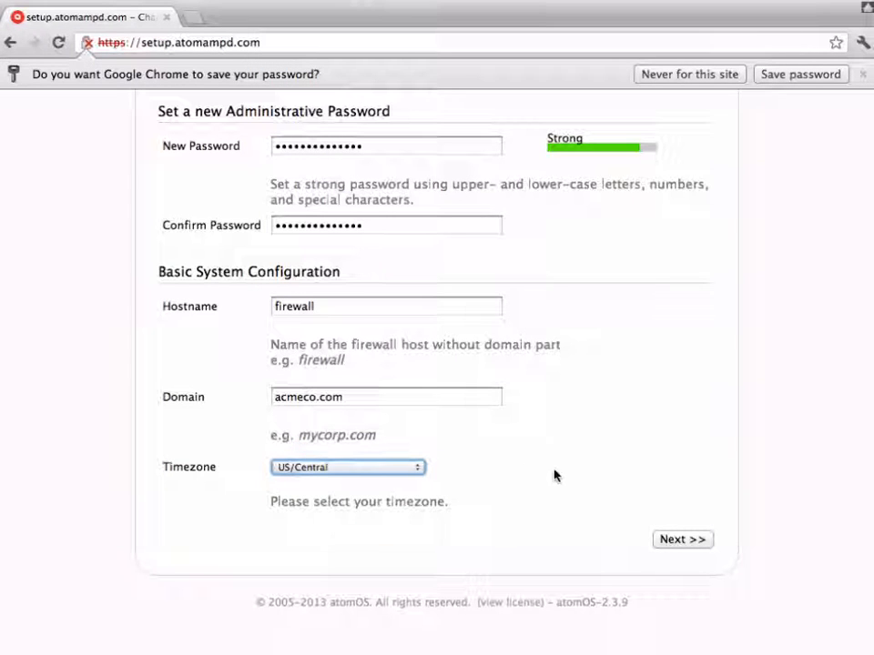
{"action": "left_click", "coordinate": [687, 543]}
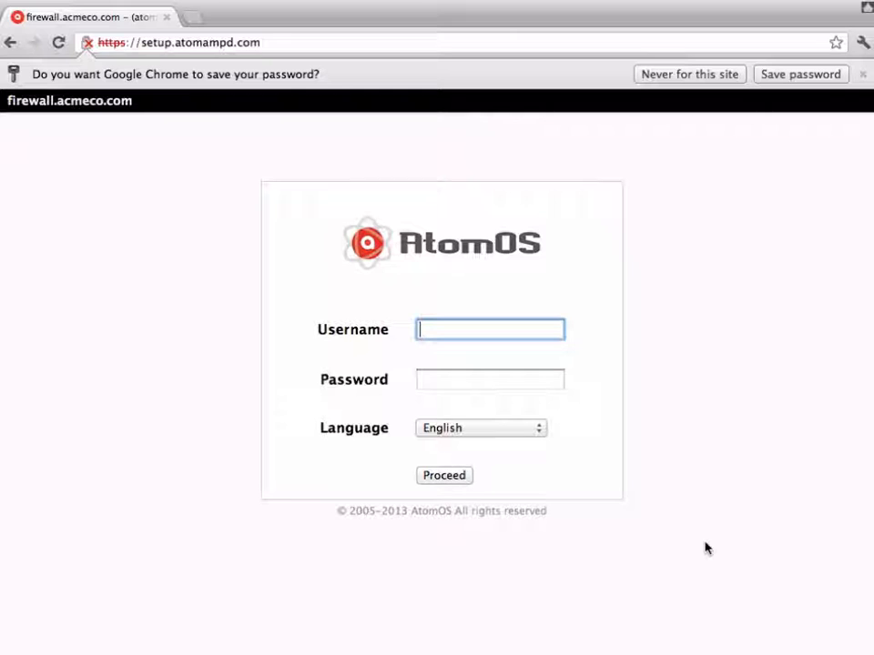
- Log in as admin using the new password
{"action": "type", "text": "admin"}
{"action": "key", "text": "Tab"}
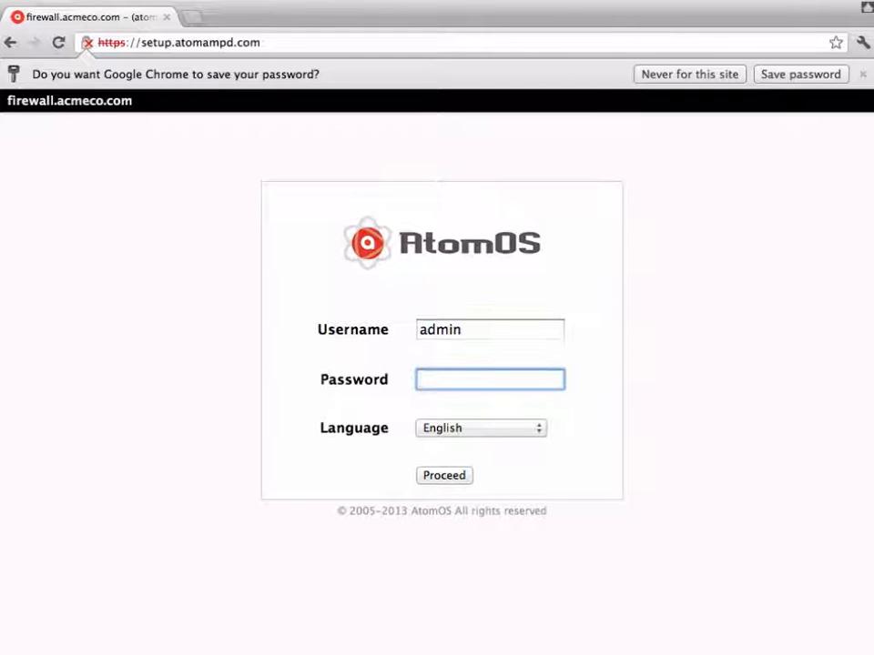
{"action": "type", "text": "••••••••••••"}
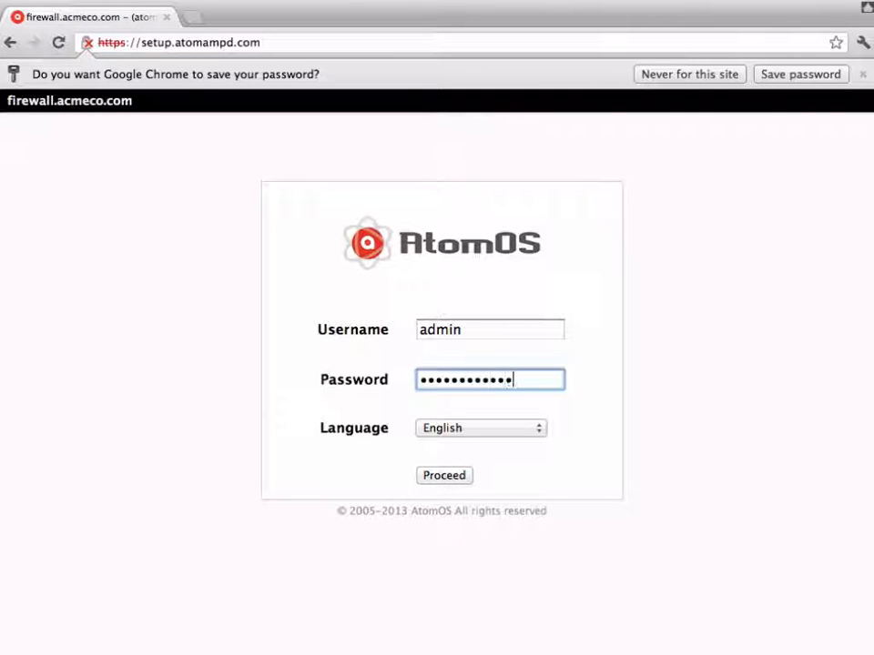
{"action": "type", "text": "••"}
{"action": "left_click", "coordinate": [435, 475]}
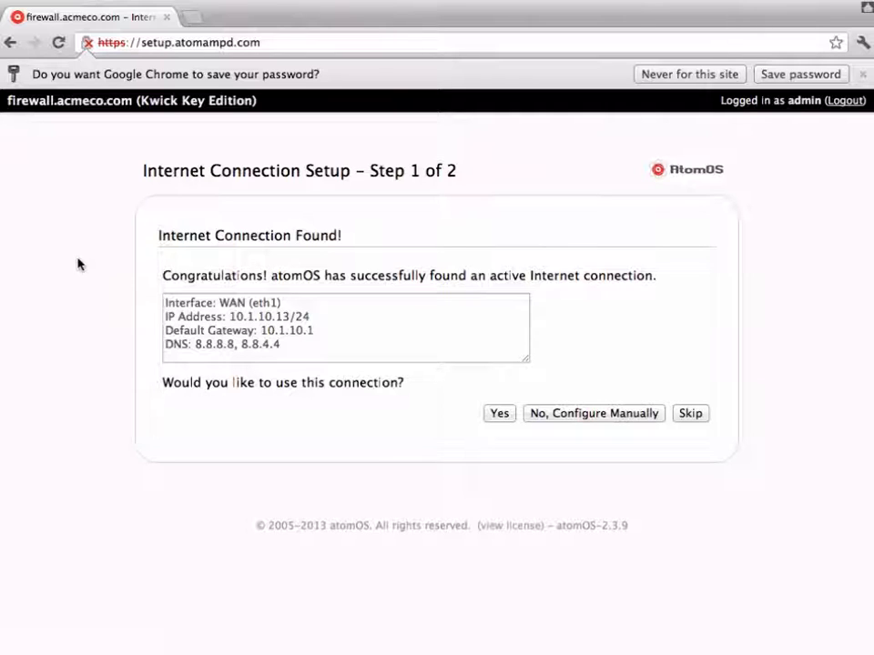
- Use the detected WAN (eth1) connection and acknowledge the Internet success message
{"action": "left_click", "coordinate": [498, 415]}
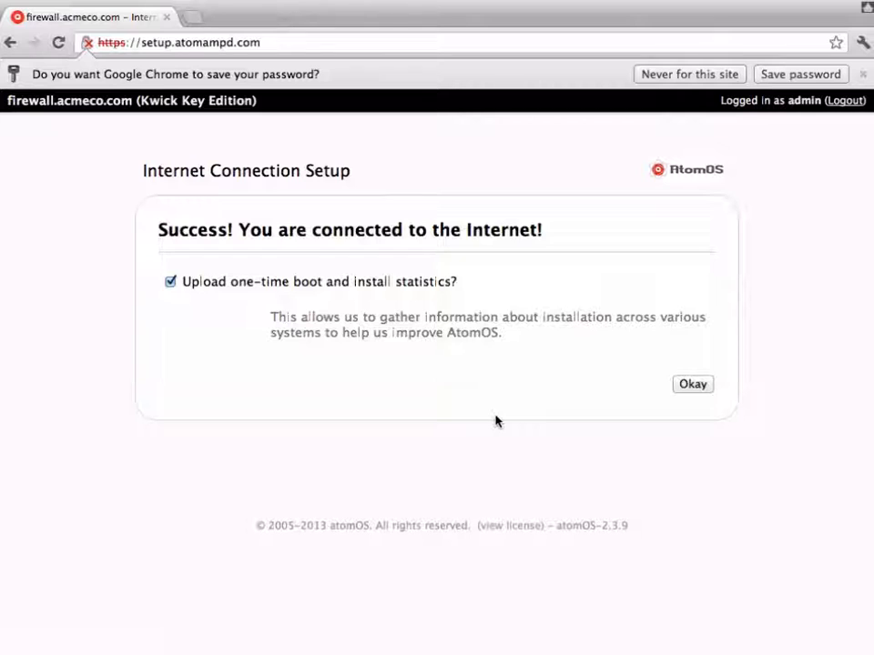
{"action": "left_click", "coordinate": [693, 384]}
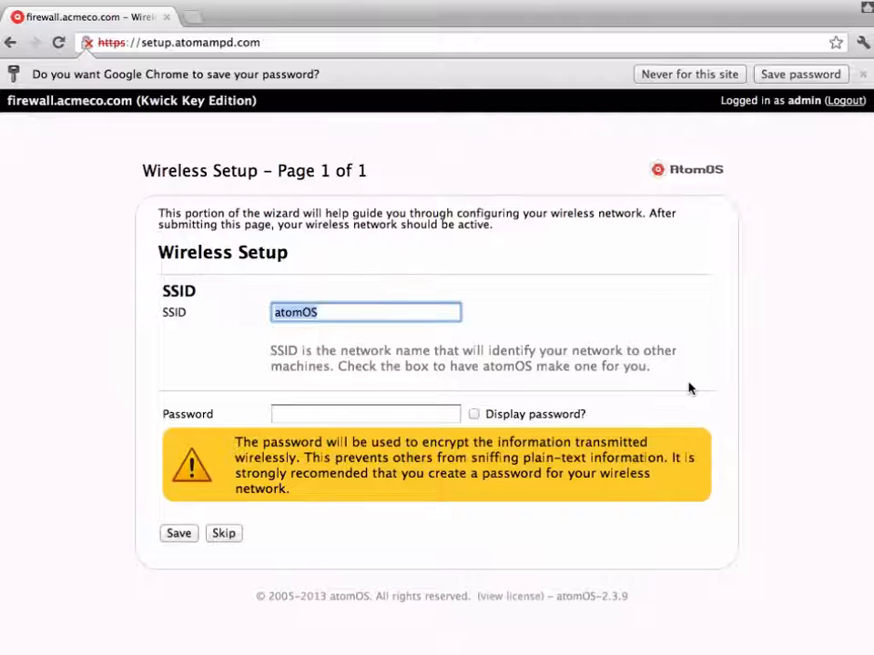
- Name the wireless network acmenet, set its password, save, and acknowledge the success
{"action": "type", "text": "a"}
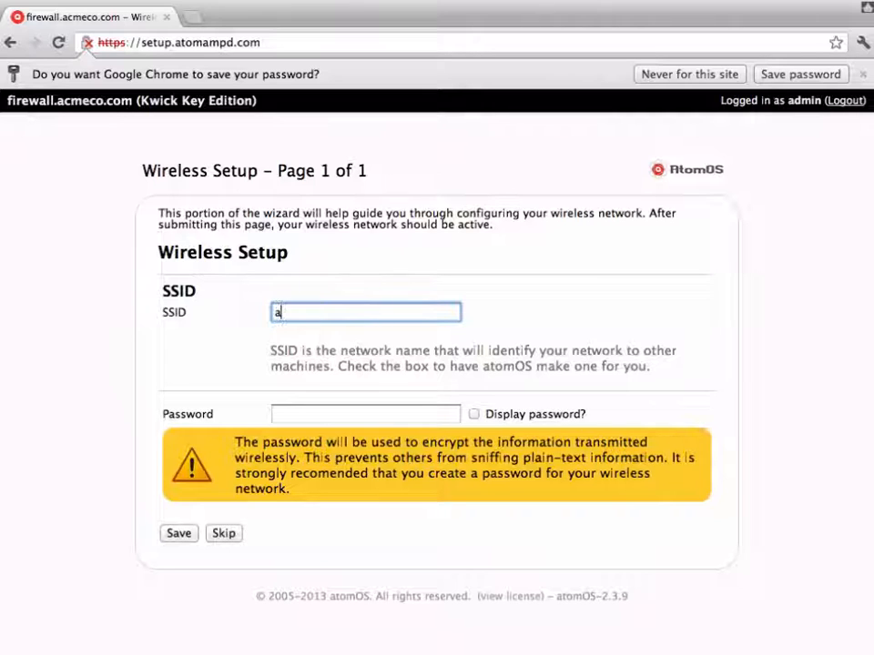
{"action": "type", "text": "cmenet"}
{"action": "left_click", "coordinate": [326, 414]}
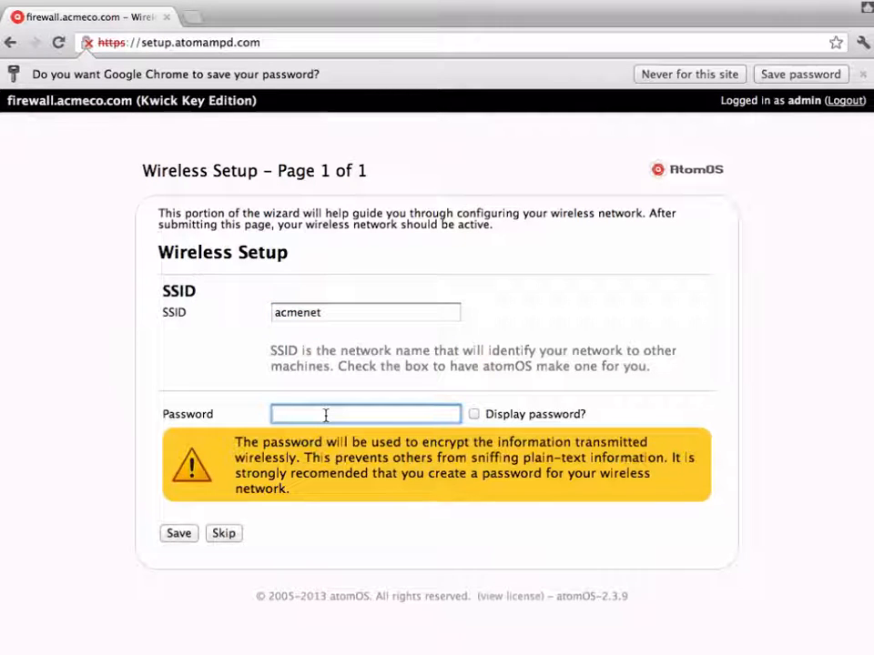
{"action": "type", "text": "••••••••••"}
{"action": "left_click", "coordinate": [185, 533]}
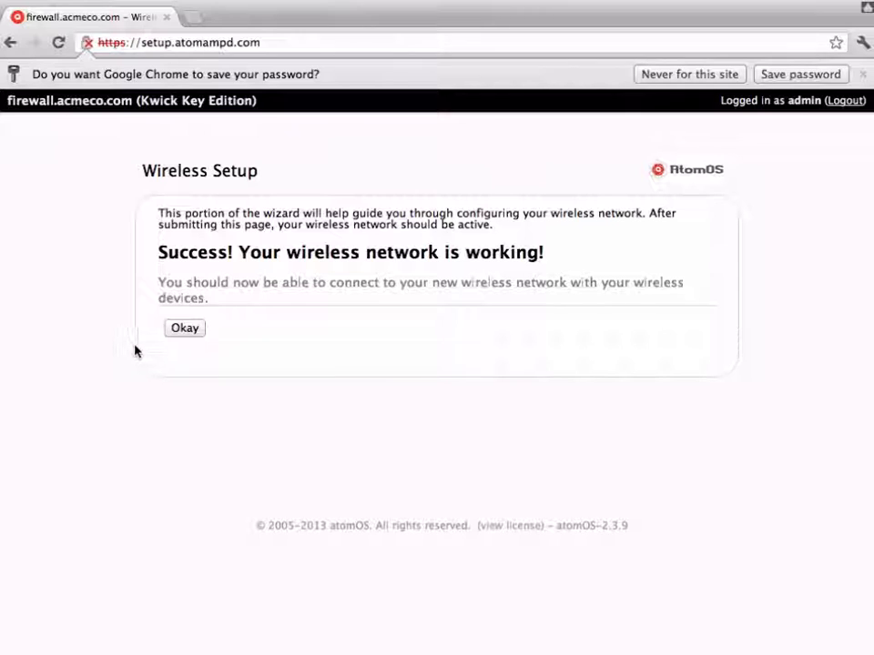
{"action": "left_click", "coordinate": [179, 329]}
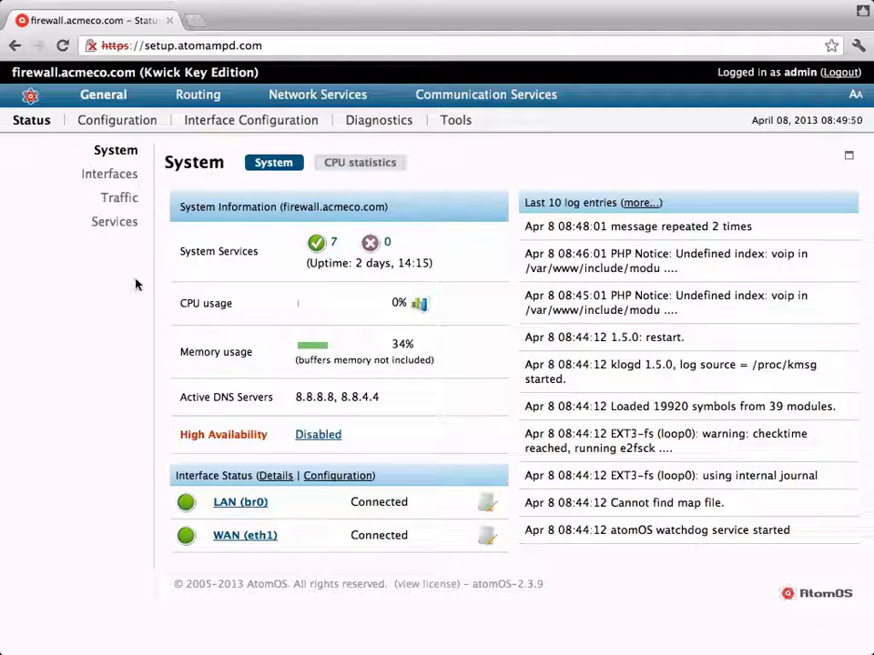
- Enable QoS bandwidth management with easy setup, 20000 kbps download and 8000 kbps upload
{"action": "mouse_move", "coordinate": [188, 97]}
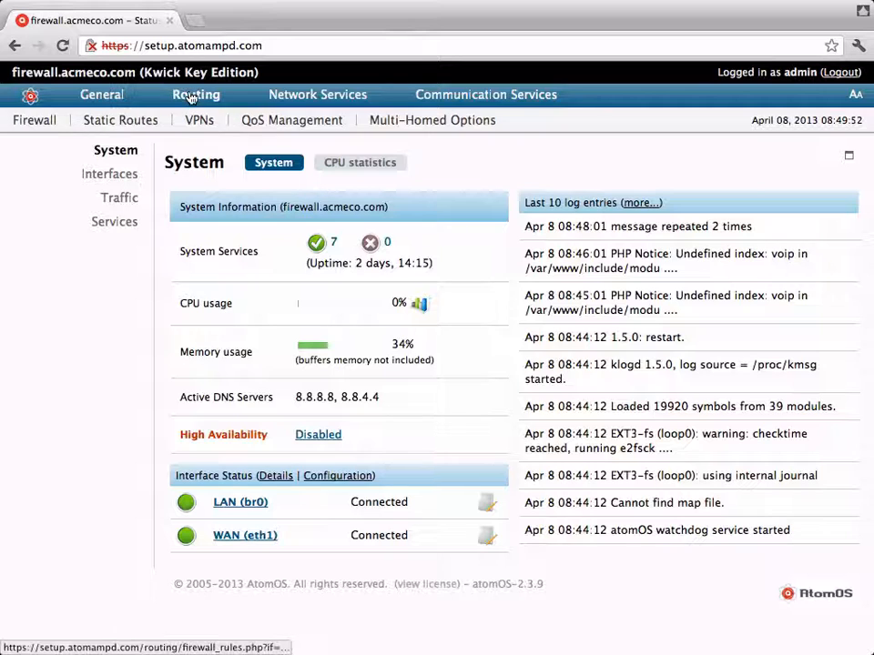
{"action": "left_click", "coordinate": [260, 119]}
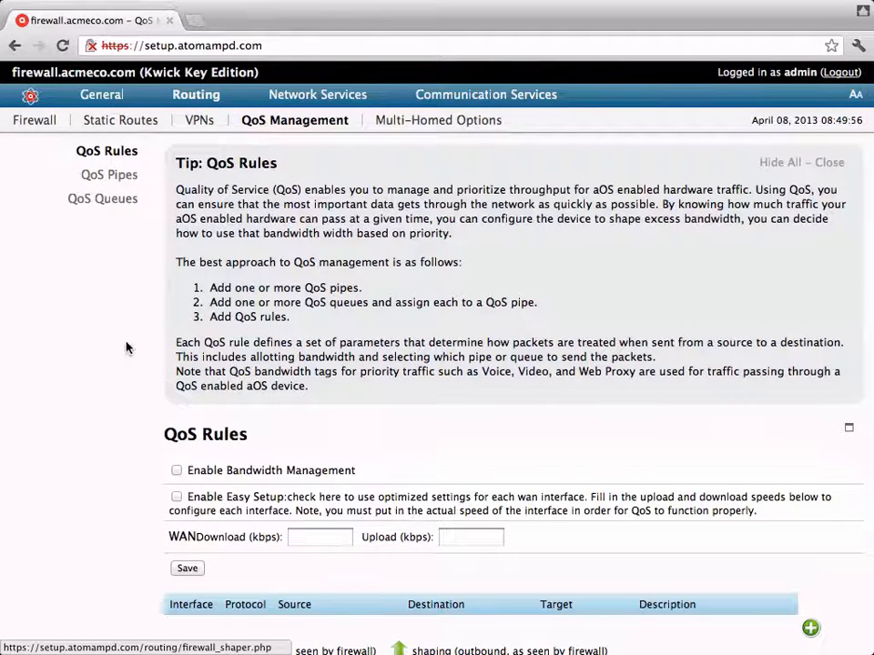
{"action": "scroll", "coordinate": [147, 495], "scroll_direction": "down", "scroll_amount": 3}
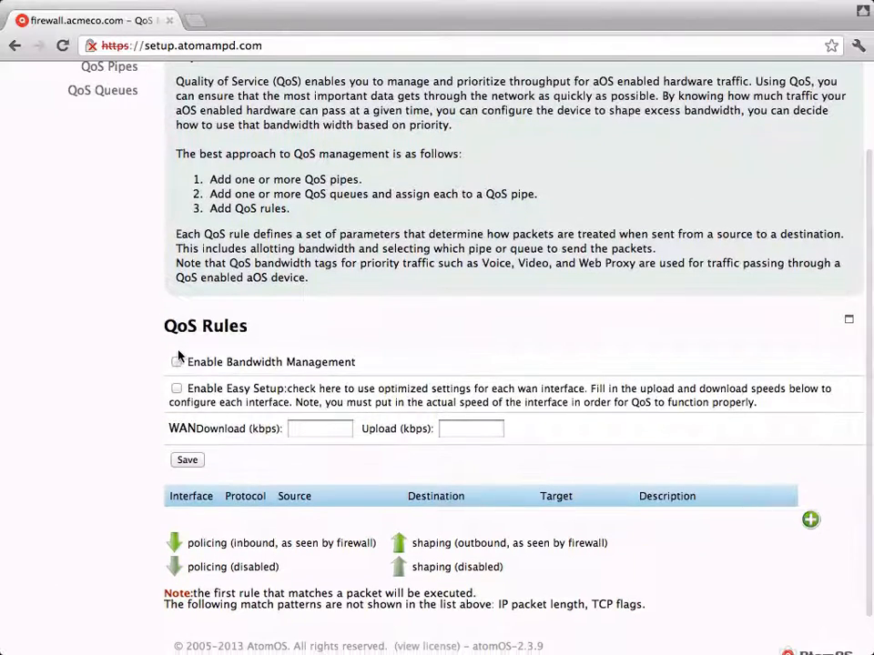
{"action": "left_click", "coordinate": [178, 362]}
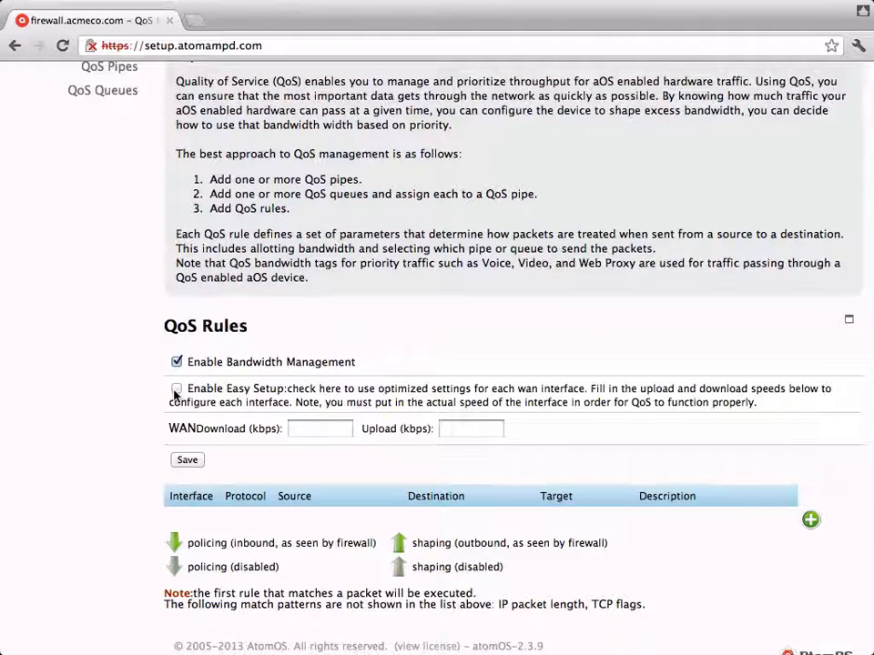
{"action": "left_click", "coordinate": [177, 390]}
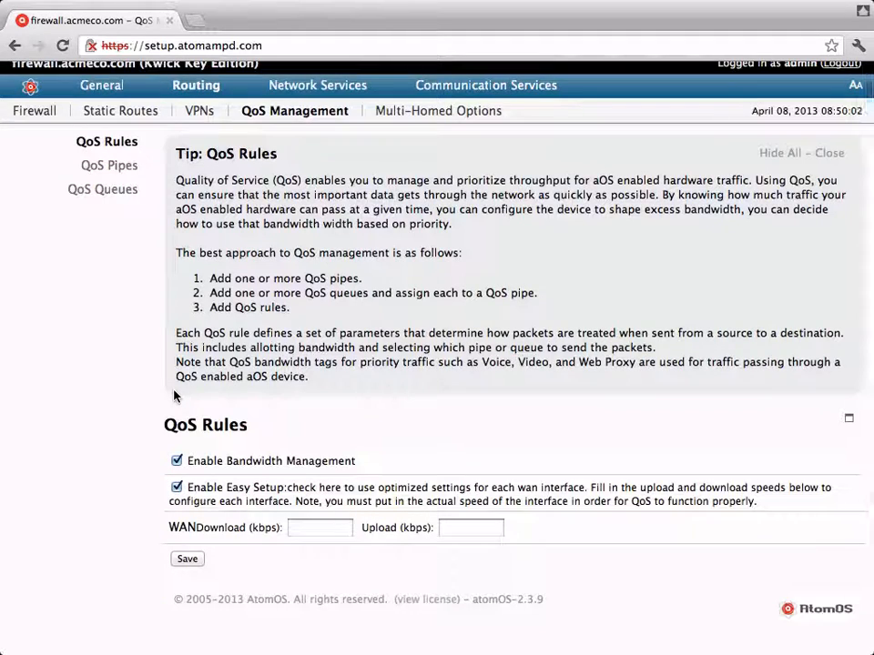
{"action": "left_click", "coordinate": [319, 528]}
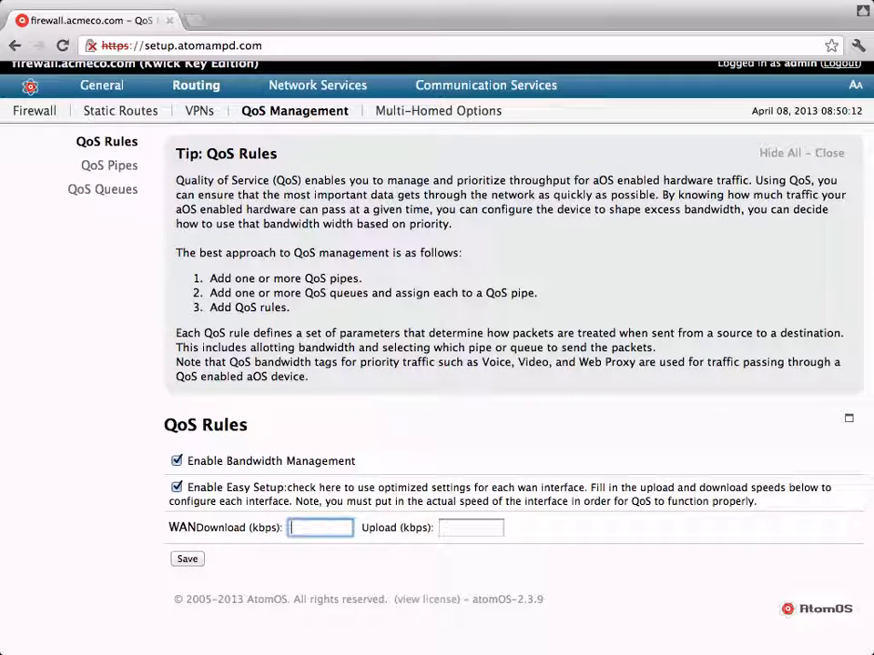
{"action": "type", "text": "20000"}
{"action": "key", "text": "Tab"}
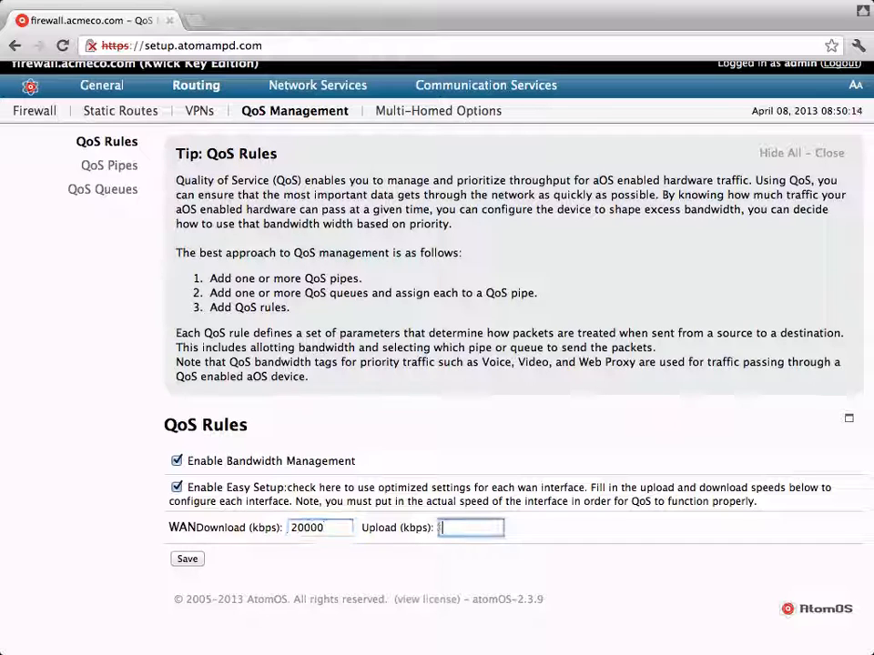
{"action": "type", "text": "80"}
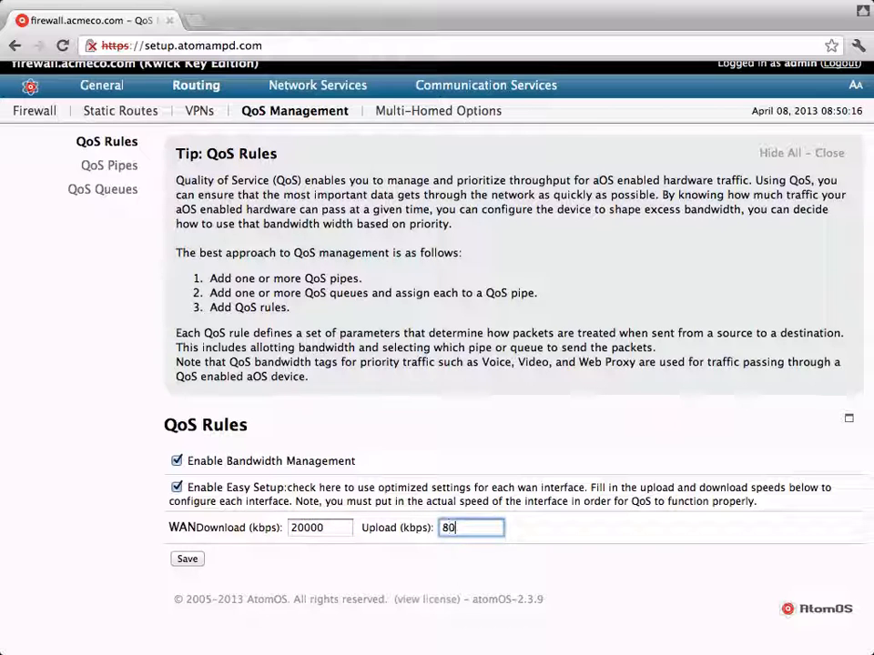
{"action": "type", "text": "00"}
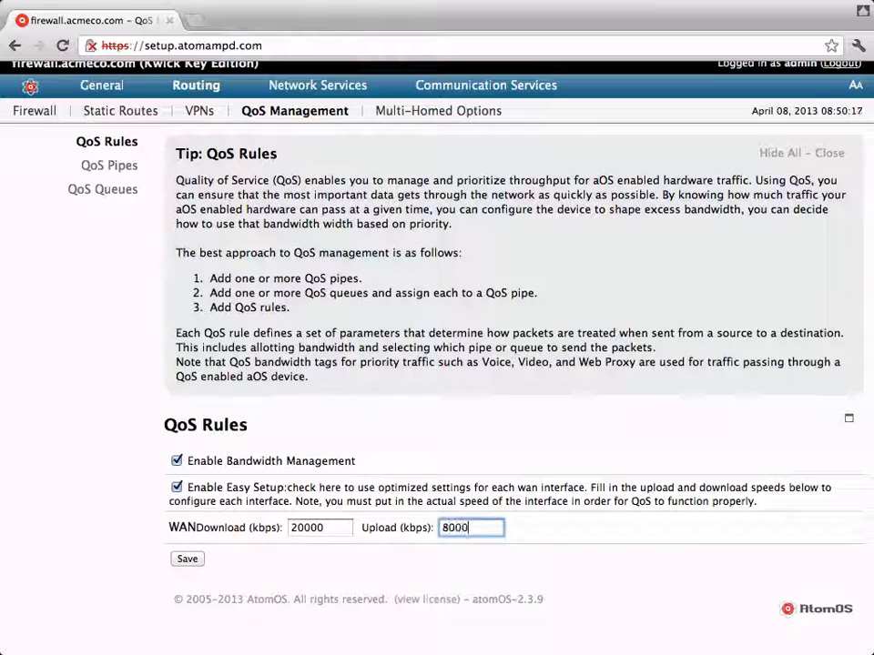
{"action": "left_click", "coordinate": [186, 559]}
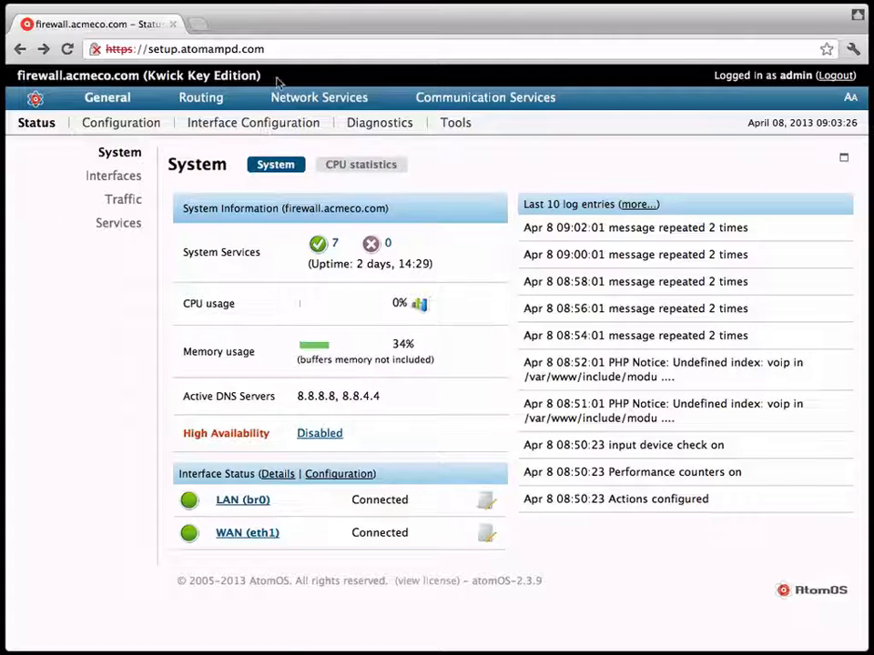
- Enable the web filter and accelerator with transparent filtering on the LAN interface
{"action": "mouse_move", "coordinate": [323, 109]}
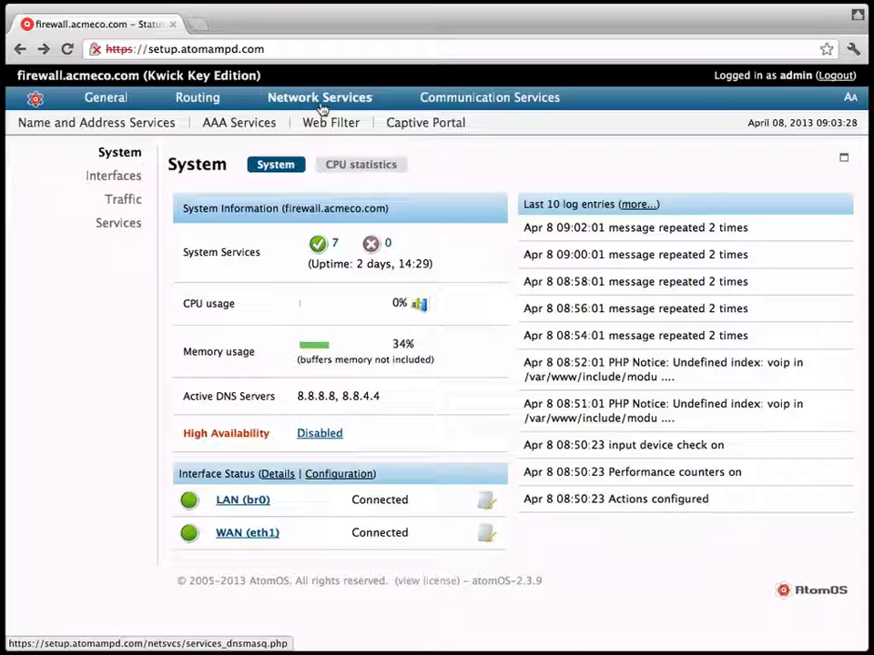
{"action": "left_click", "coordinate": [324, 124]}
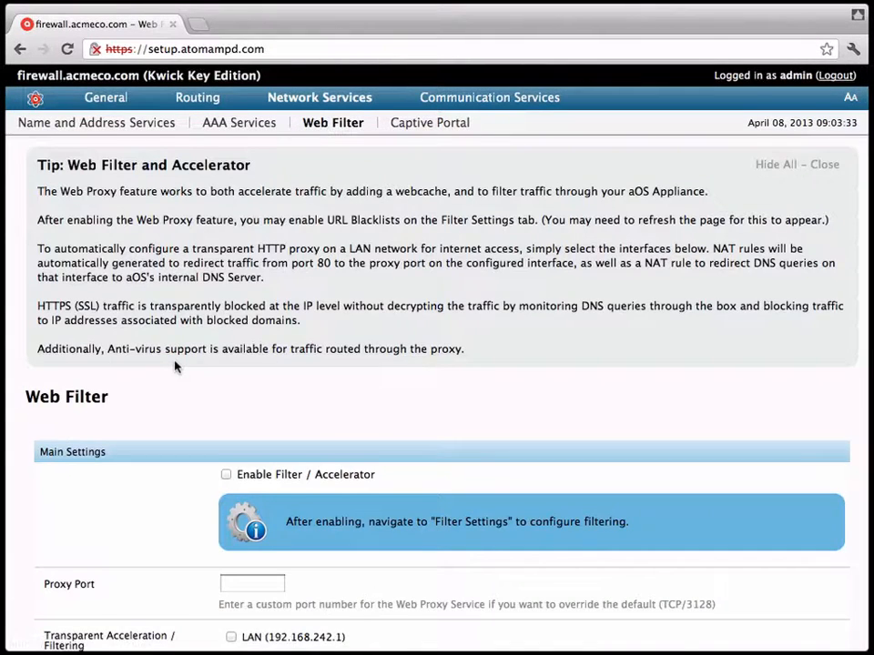
{"action": "scroll", "coordinate": [175, 367], "scroll_direction": "down", "scroll_amount": 3}
{"action": "scroll", "coordinate": [176, 366], "scroll_direction": "down", "scroll_amount": 3}
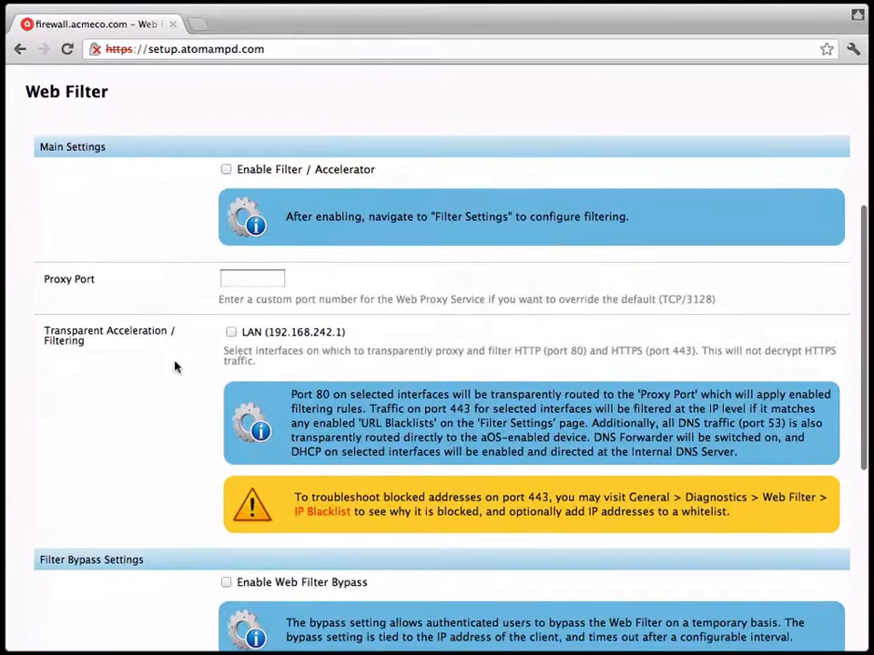
{"action": "left_click", "coordinate": [225, 170]}
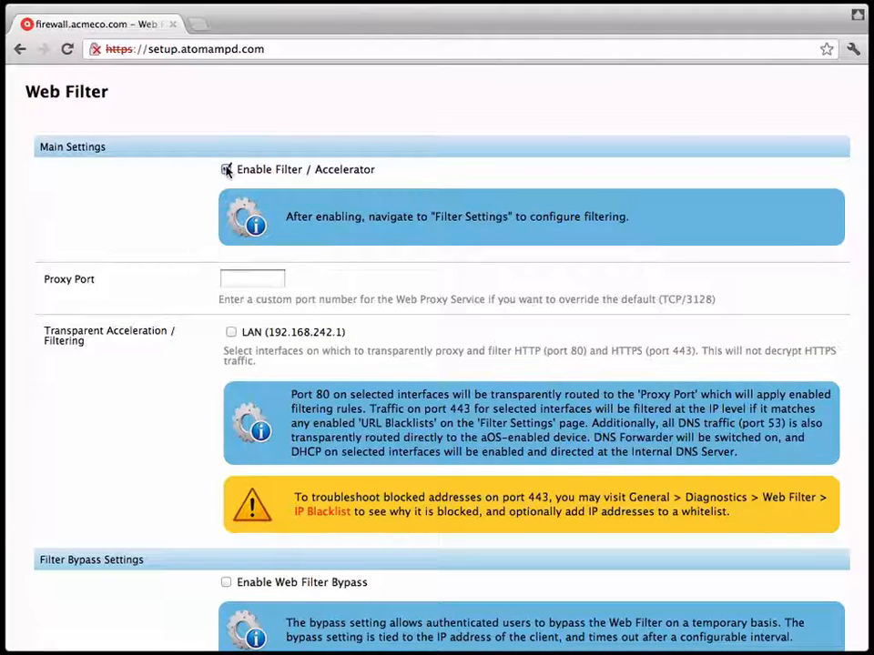
{"action": "left_click", "coordinate": [231, 333]}
- Set a 10-minute filter bypass with a passcode, save, and go to Filter Settings
{"action": "scroll", "coordinate": [141, 465], "scroll_direction": "down", "scroll_amount": 5}
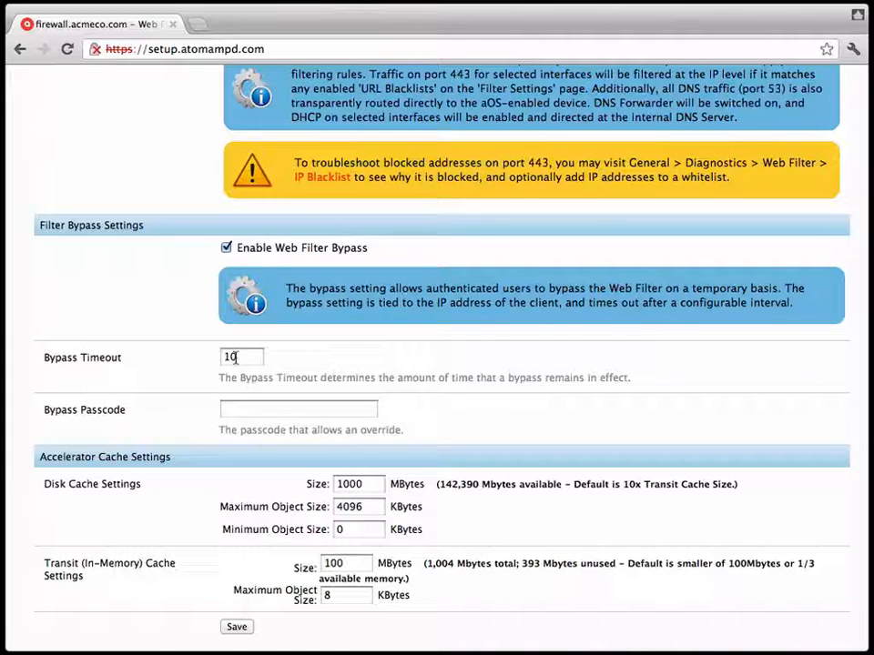
{"action": "left_click", "coordinate": [238, 406]}
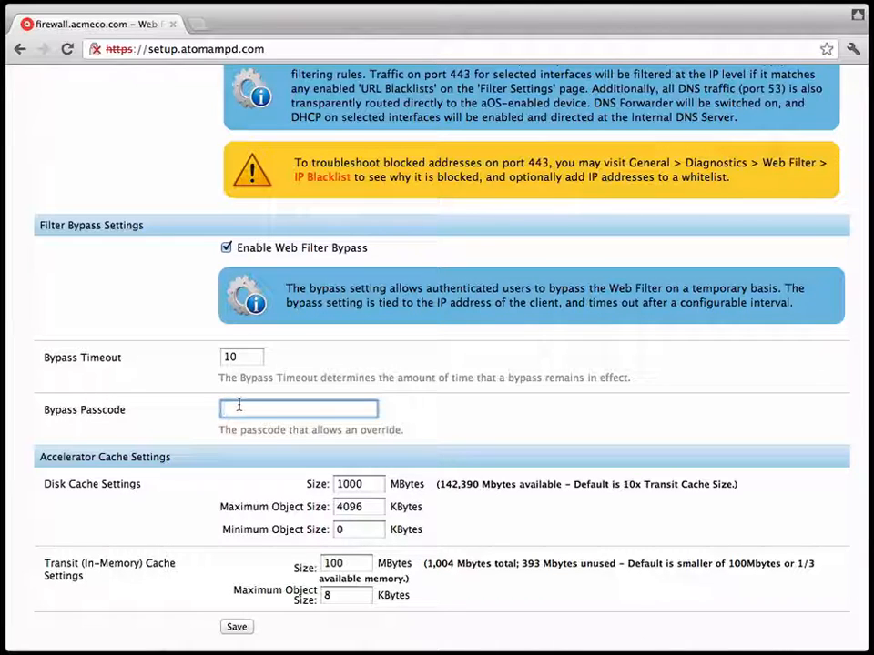
{"action": "type", "text": "atomampd"}
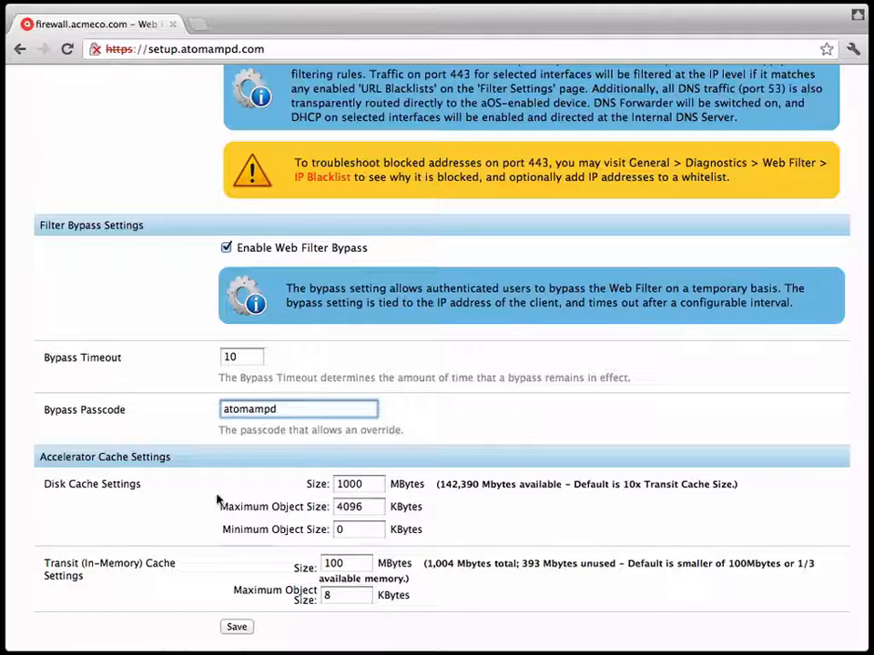
{"action": "left_click", "coordinate": [242, 628]}
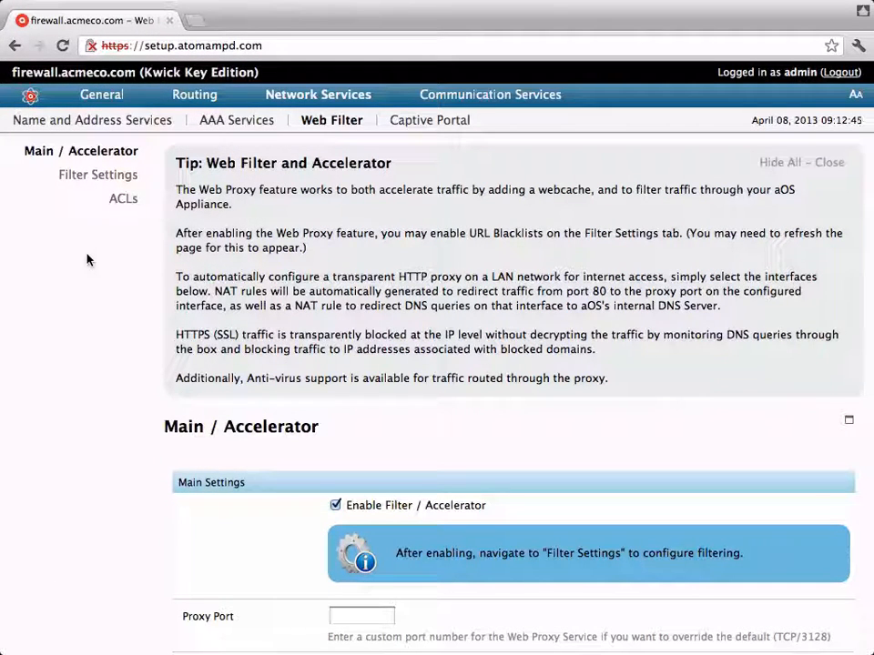
{"action": "left_click", "coordinate": [81, 183]}
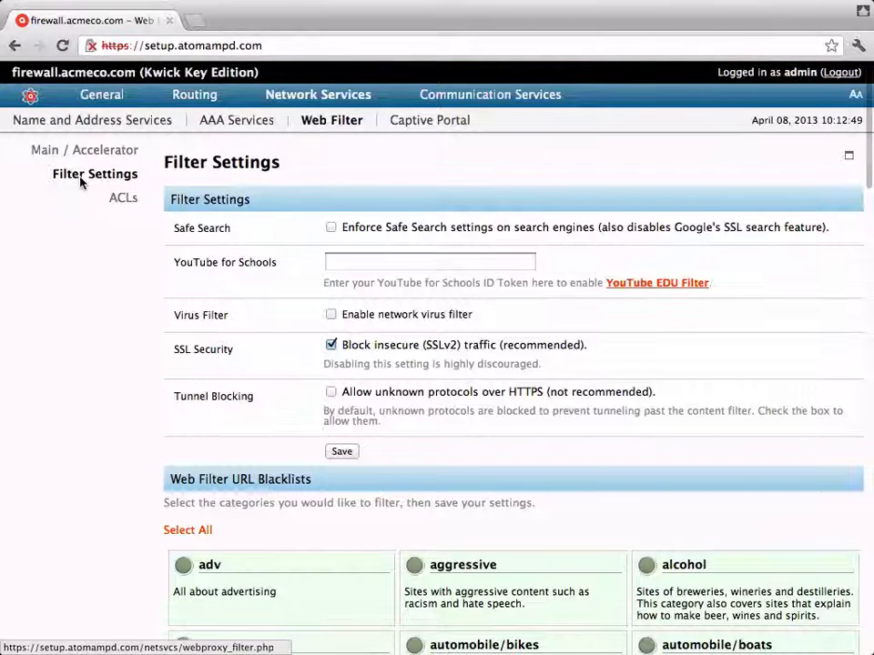
- Enforce safe search and enable the network virus filter
{"action": "left_click", "coordinate": [330, 228]}
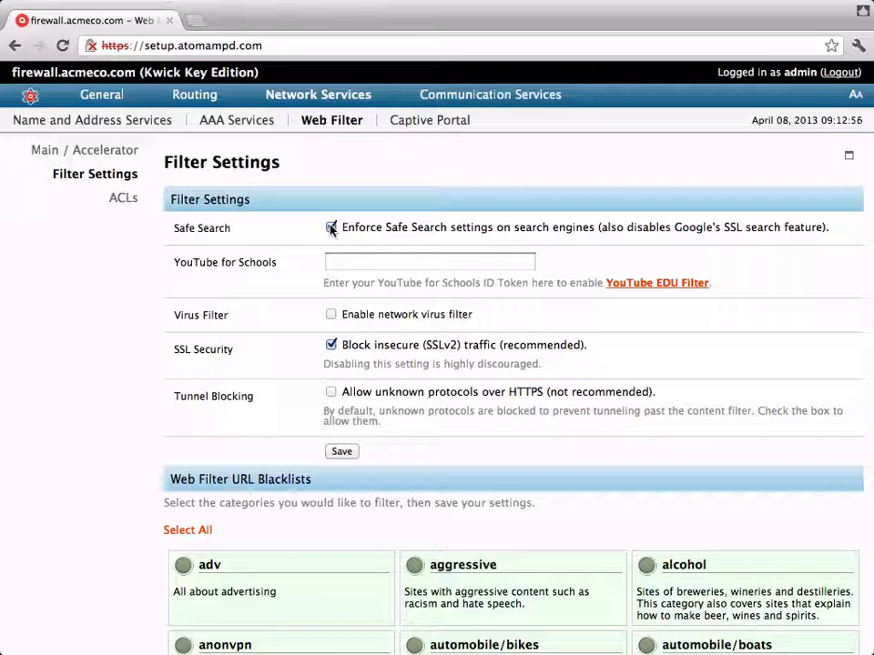
{"action": "left_click", "coordinate": [332, 315]}
{"action": "scroll", "coordinate": [317, 537], "scroll_direction": "down", "scroll_amount": 4}
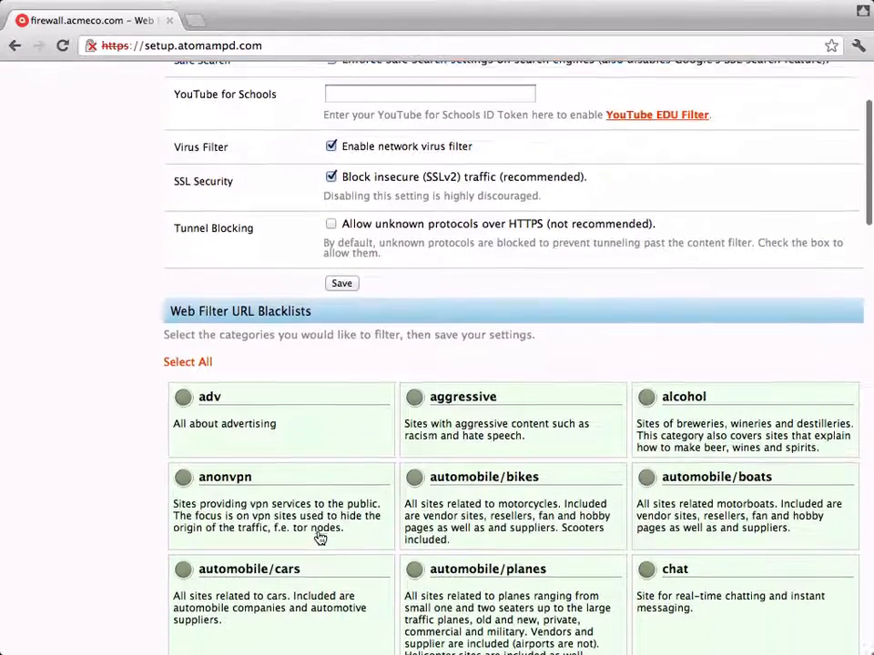
- Block the adv, alcohol, aggressive, chat, dating and drugs categories and save
{"action": "left_click", "coordinate": [283, 394]}
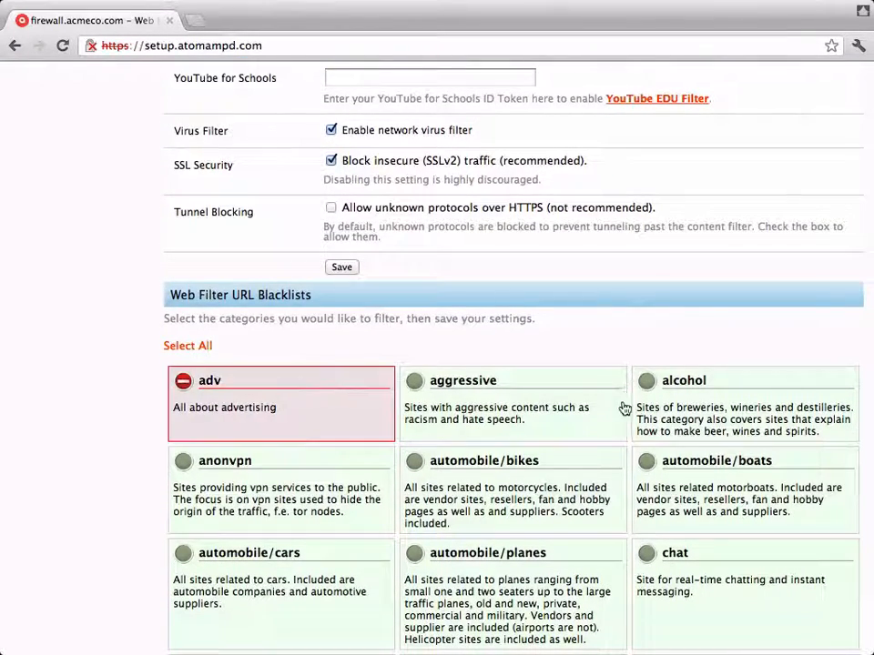
{"action": "left_click", "coordinate": [697, 400]}
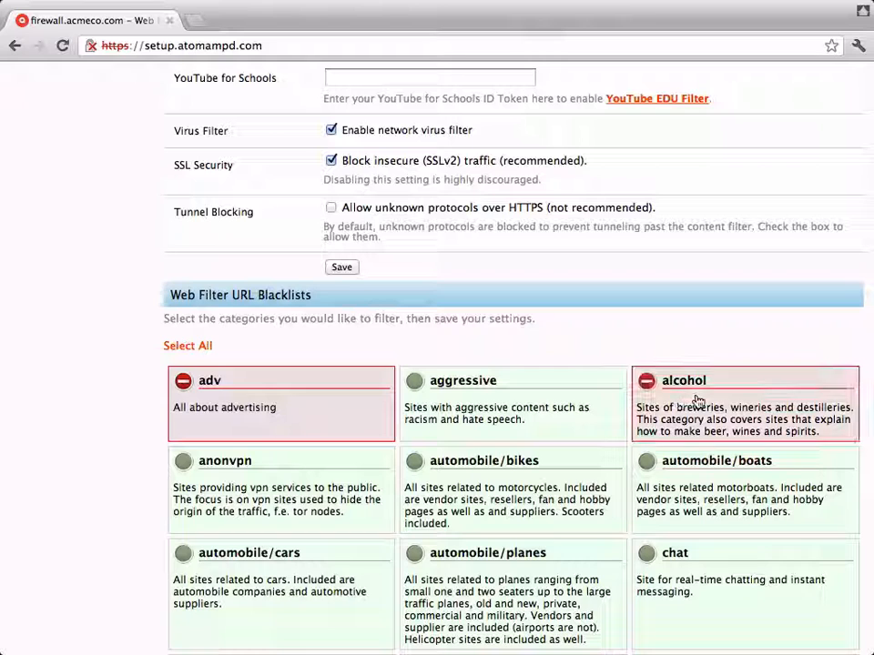
{"action": "left_click", "coordinate": [470, 418]}
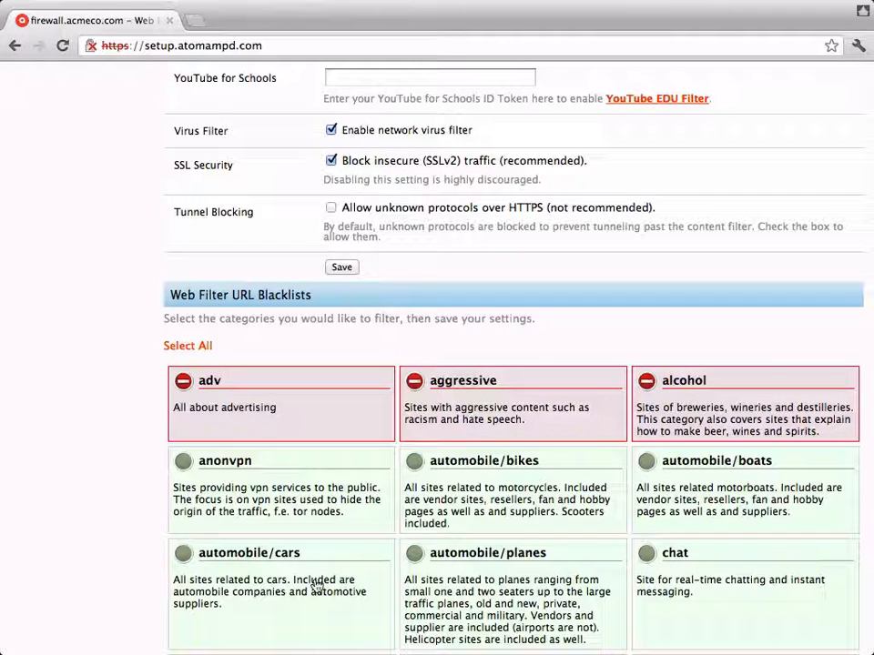
{"action": "left_click", "coordinate": [759, 601]}
{"action": "scroll", "coordinate": [760, 601], "scroll_direction": "down", "scroll_amount": 5}
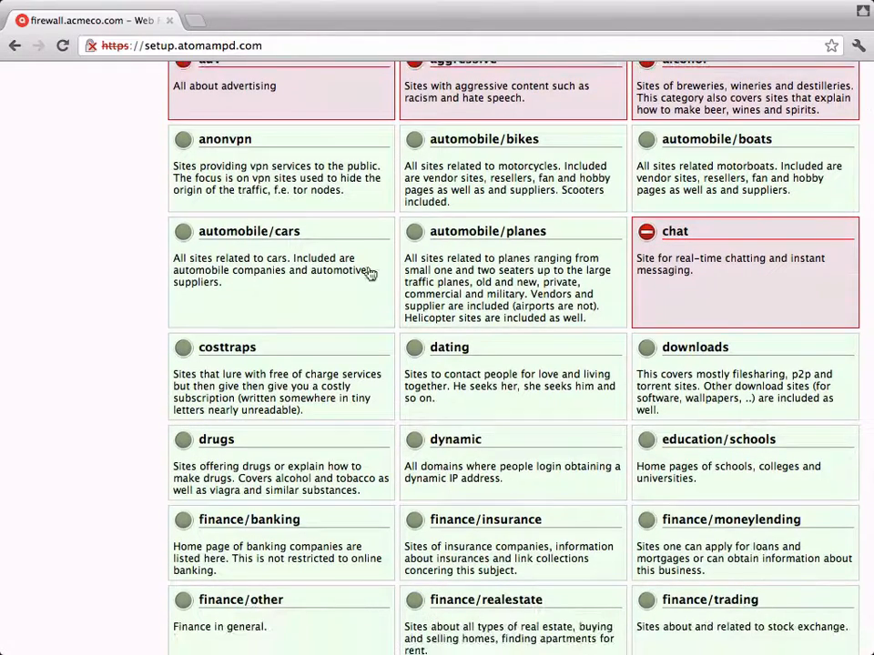
{"action": "left_click", "coordinate": [506, 396]}
{"action": "left_click", "coordinate": [261, 460]}
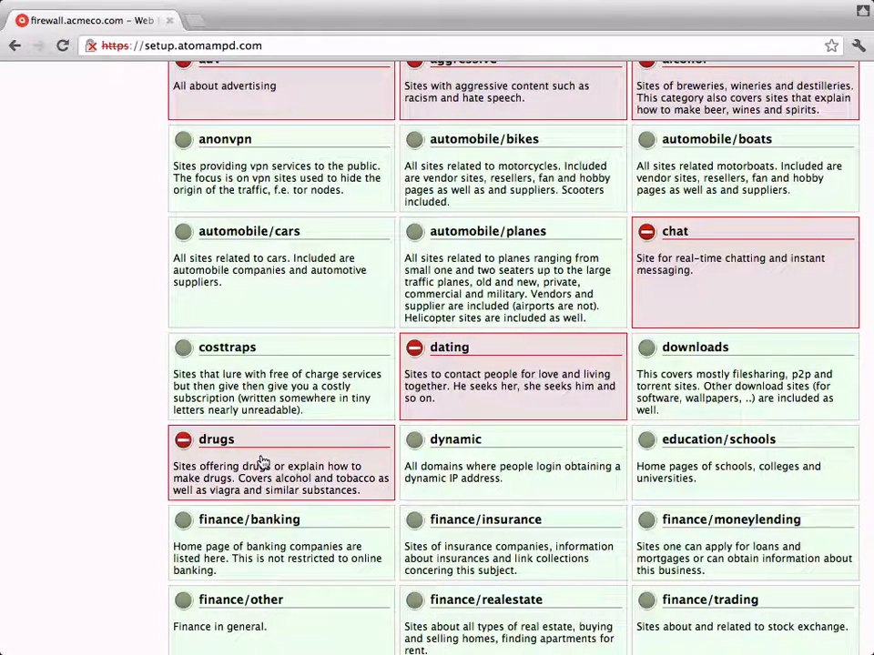
{"action": "scroll", "coordinate": [377, 518], "scroll_direction": "up", "scroll_amount": 5}
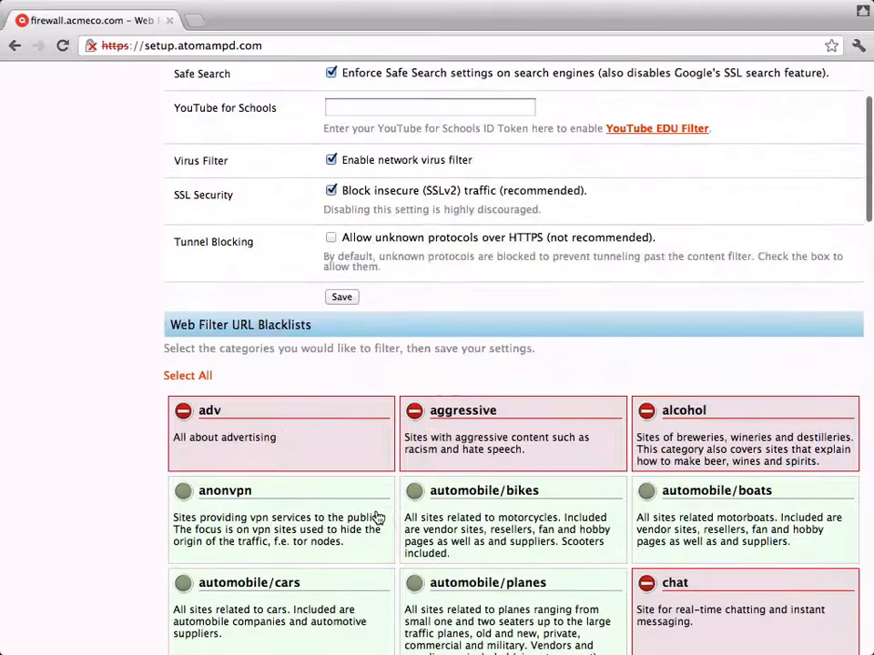
{"action": "left_click", "coordinate": [340, 297]}
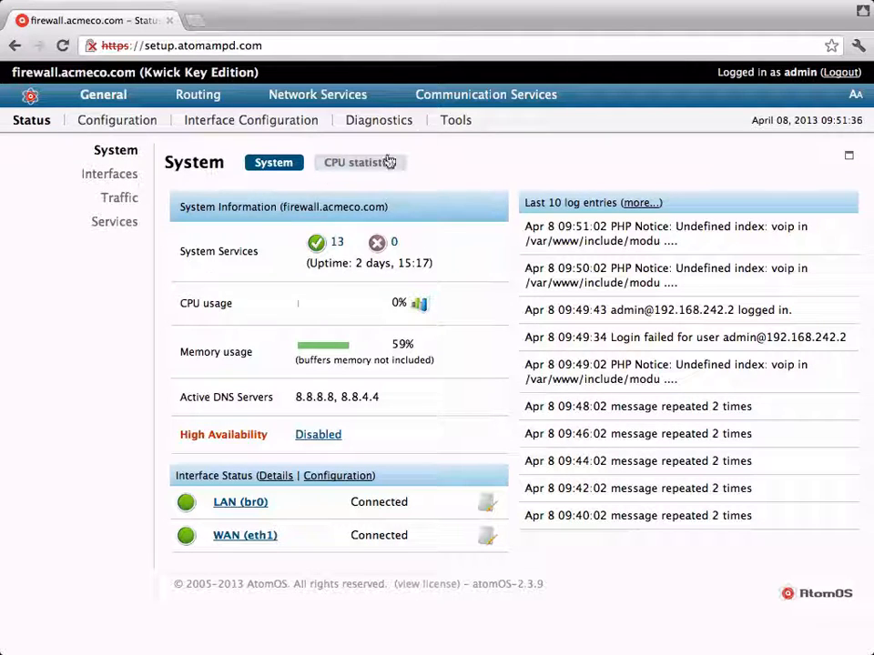
- Enable the integrated database server under Configuration > Database Server and save it
{"action": "left_click", "coordinate": [105, 125]}
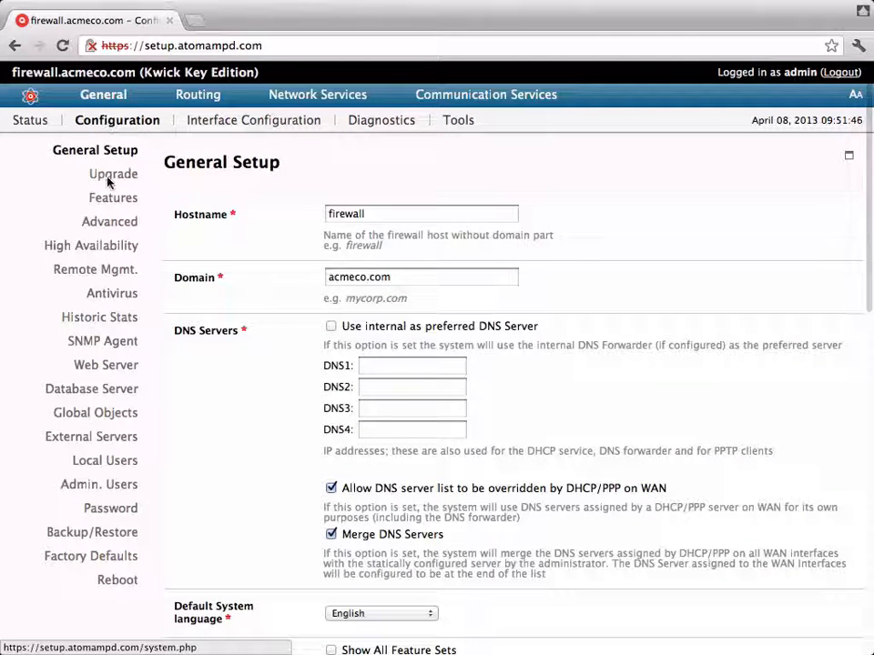
{"action": "left_click", "coordinate": [85, 392]}
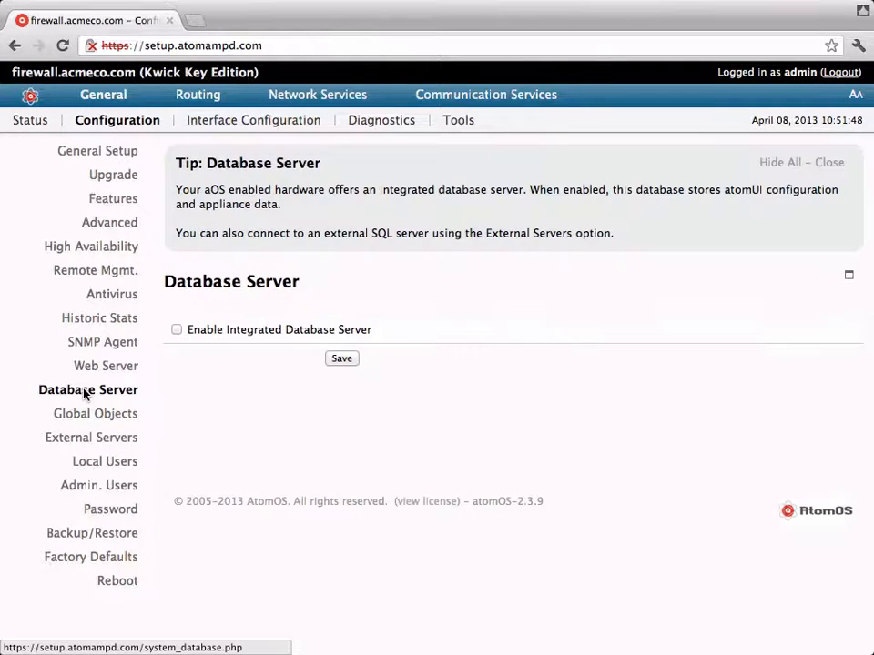
{"action": "left_click", "coordinate": [176, 330]}
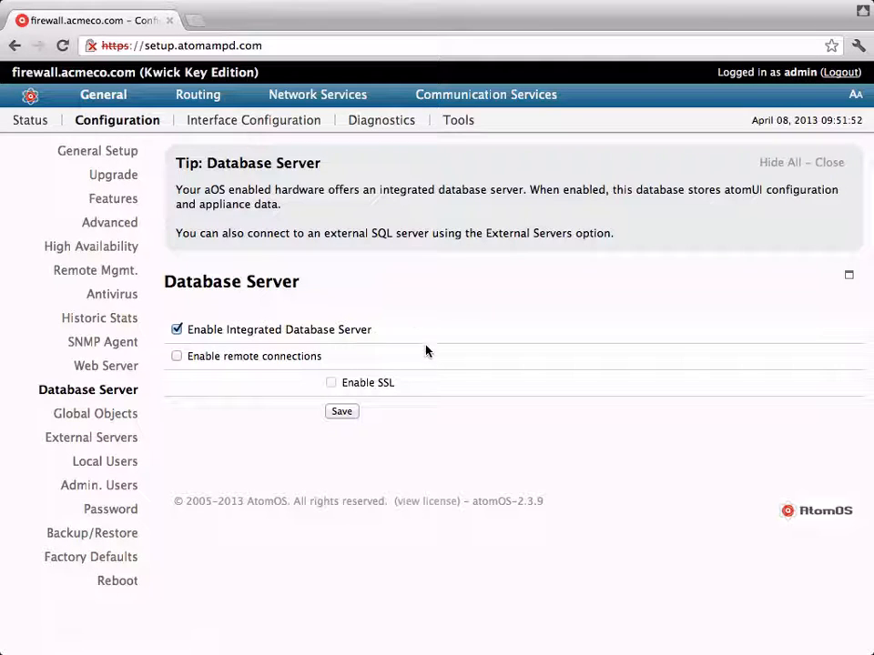
{"action": "left_click", "coordinate": [341, 413]}
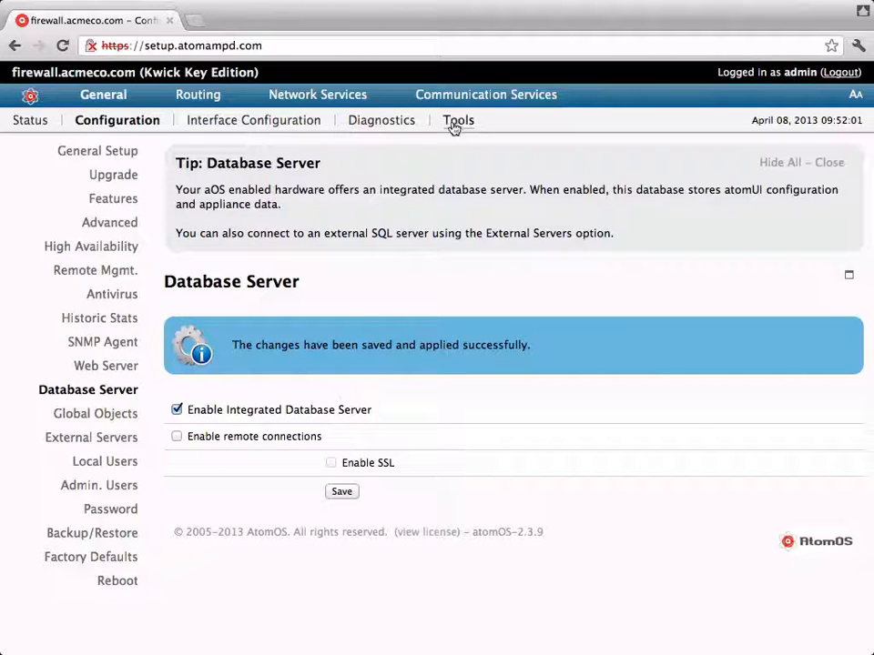
- Enable VoIP Telephony Services with database support, save, and bring up the Extensions list
{"action": "mouse_move", "coordinate": [452, 104]}
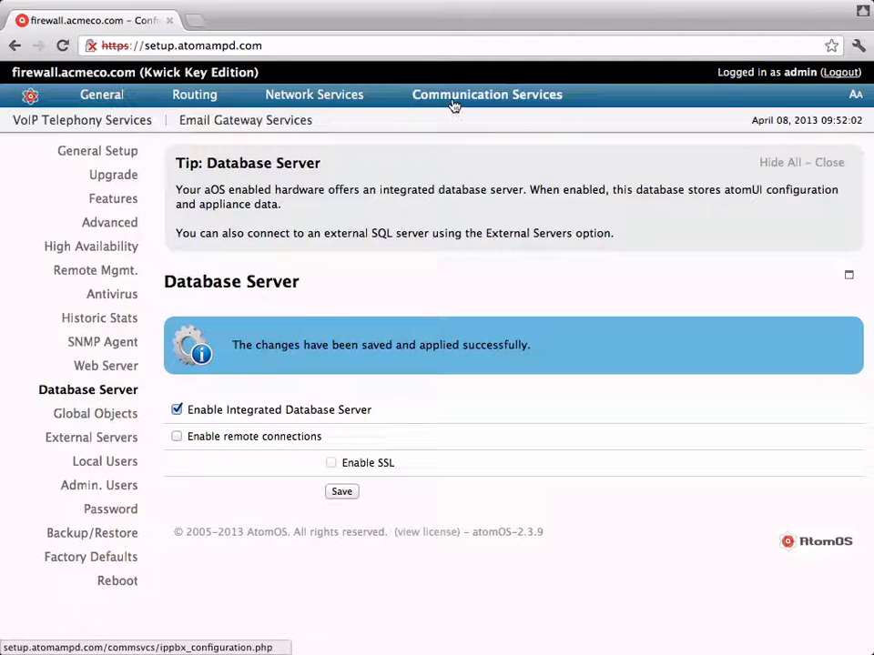
{"action": "left_click", "coordinate": [90, 126]}
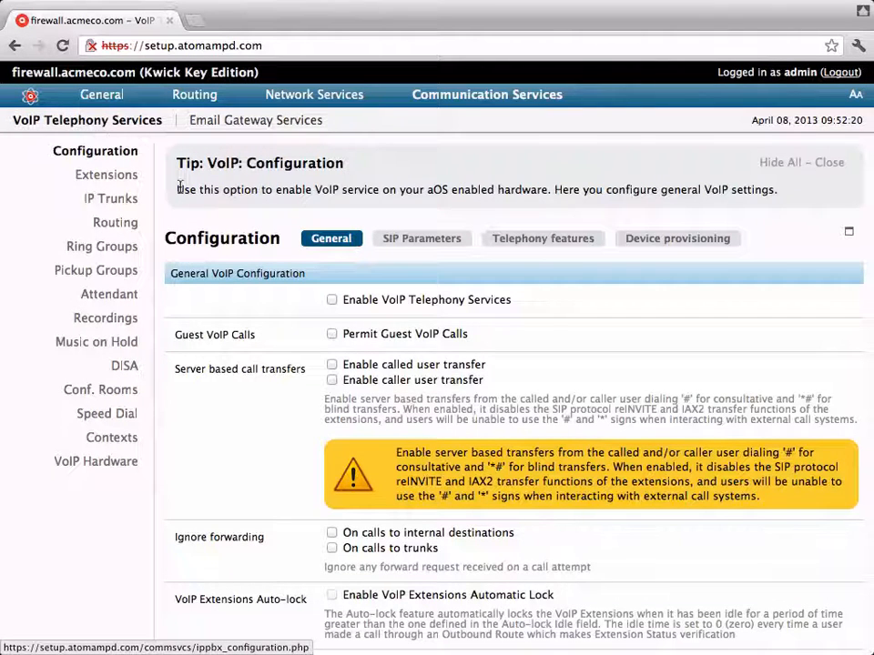
{"action": "left_click", "coordinate": [332, 300]}
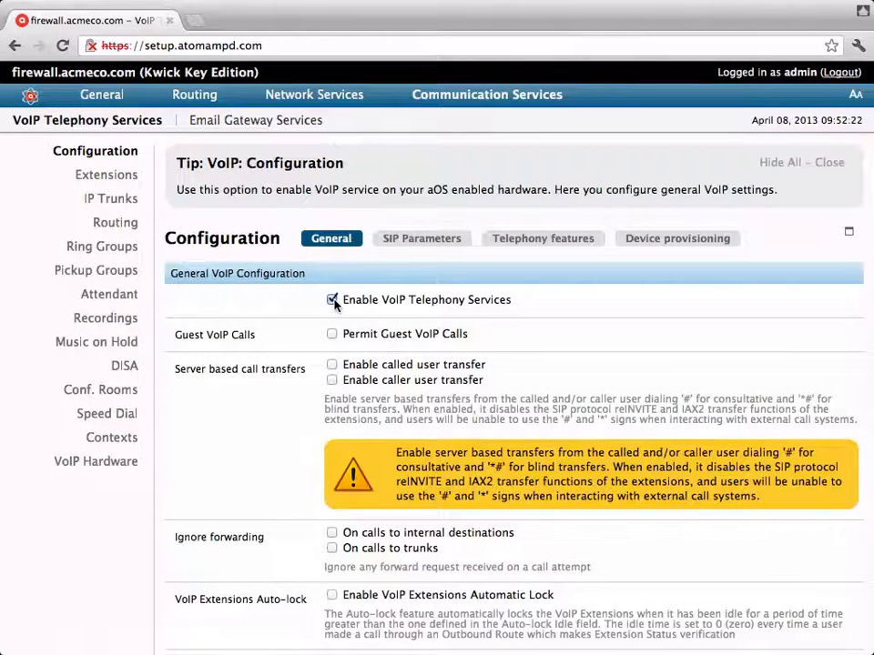
{"action": "scroll", "coordinate": [262, 414], "scroll_direction": "down", "scroll_amount": 10}
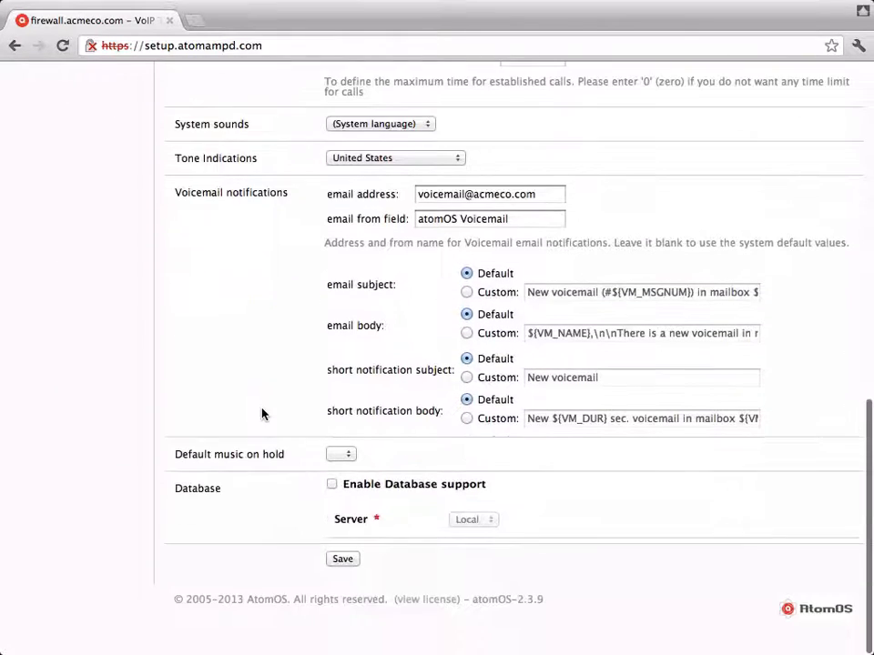
{"action": "left_click", "coordinate": [332, 485]}
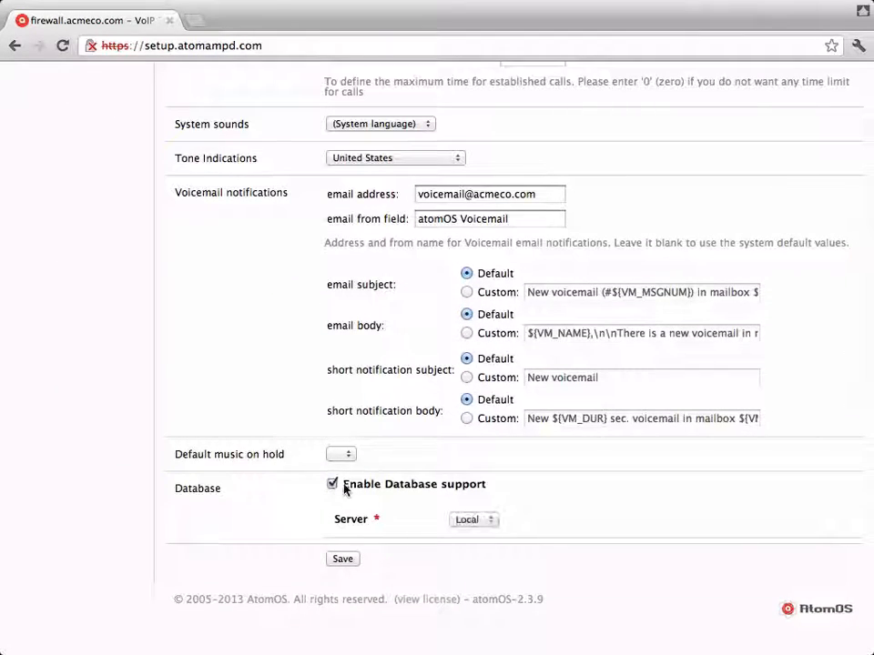
{"action": "left_click", "coordinate": [347, 561]}
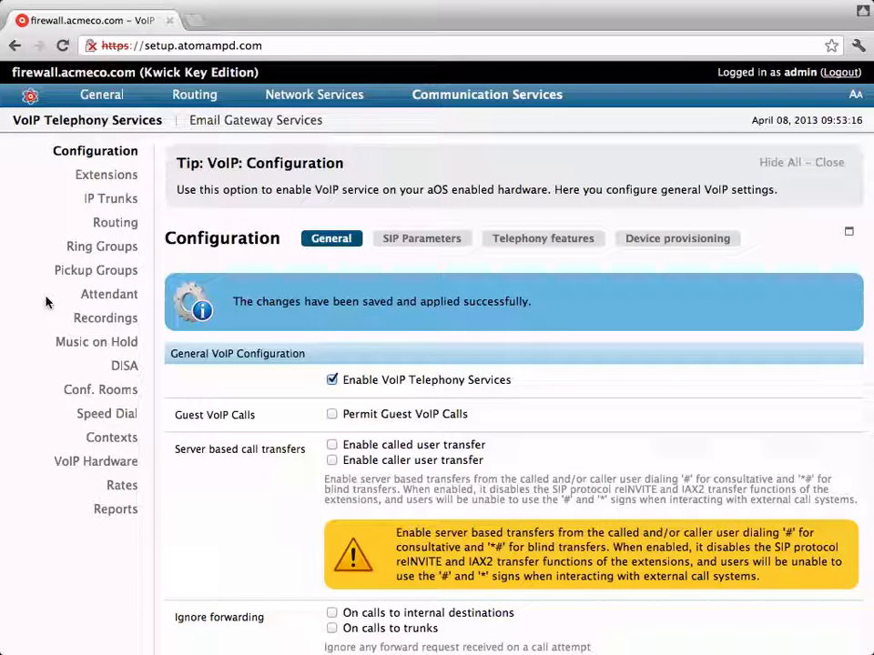
{"action": "left_click", "coordinate": [90, 179]}
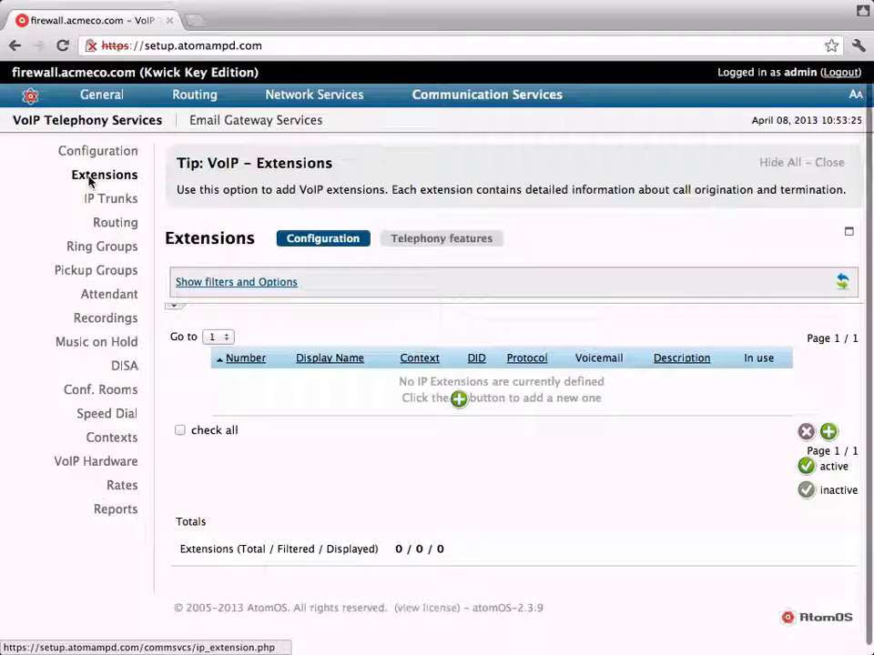
- Start a new IP extension 100 with display name 100 and enter its extension password
{"action": "left_click", "coordinate": [458, 401]}
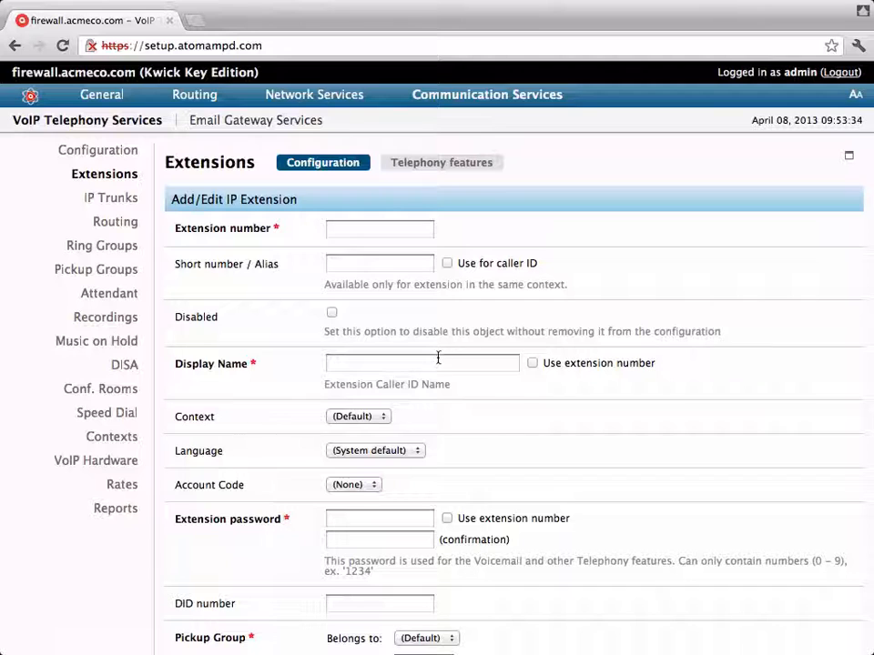
{"action": "left_click", "coordinate": [376, 233]}
{"action": "type", "text": "100"}
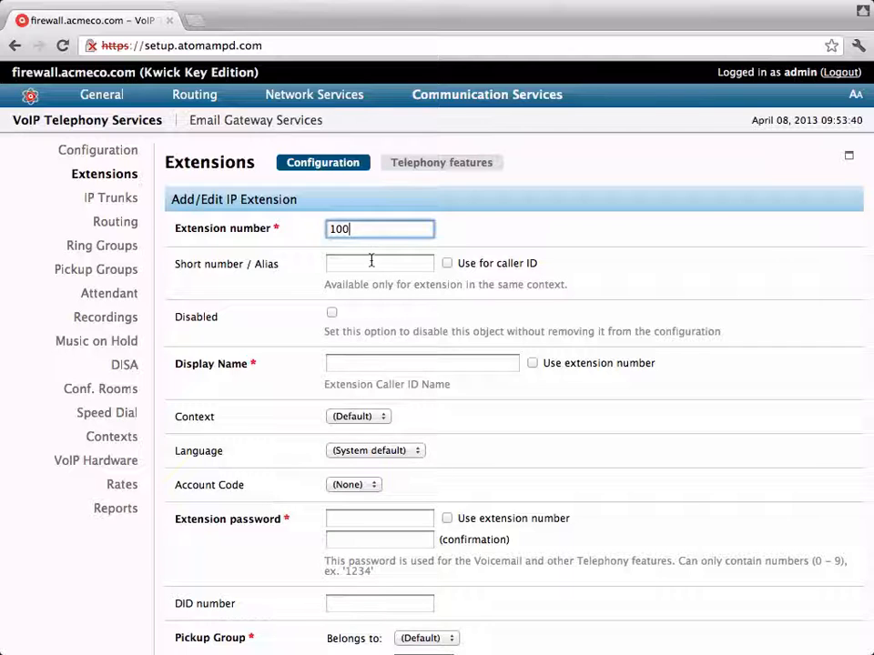
{"action": "left_click", "coordinate": [341, 367]}
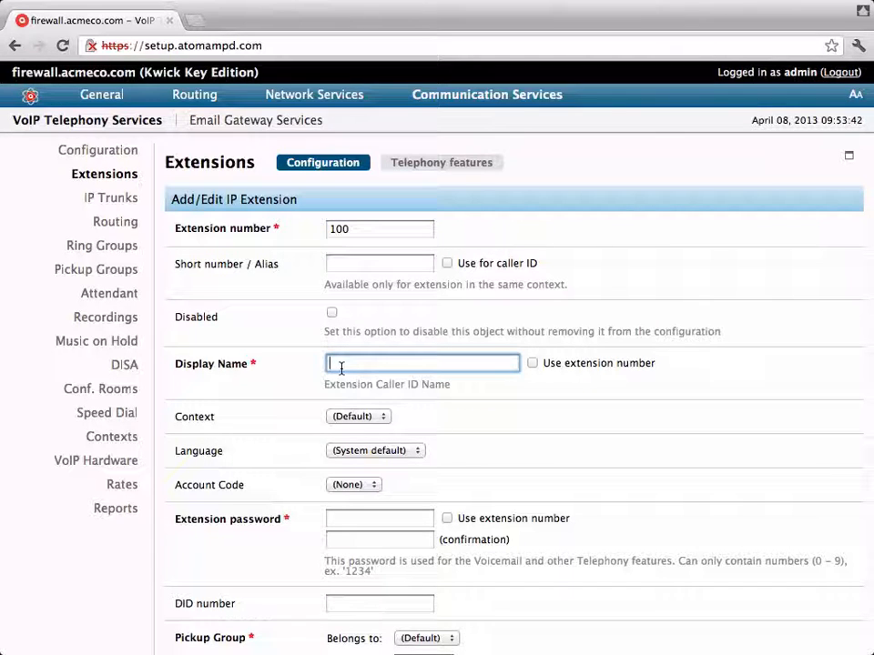
{"action": "type", "text": "100"}
{"action": "left_click", "coordinate": [356, 521]}
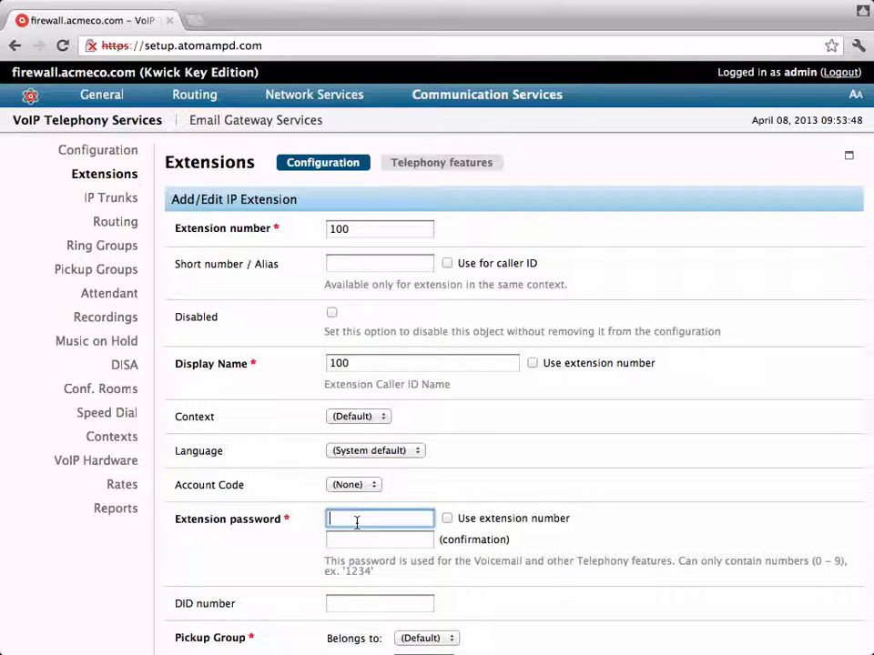
{"action": "type", "text": "12345678"}
{"action": "key", "text": "Tab"}
{"action": "key", "text": "Tab"}
{"action": "type", "text": "123456"}
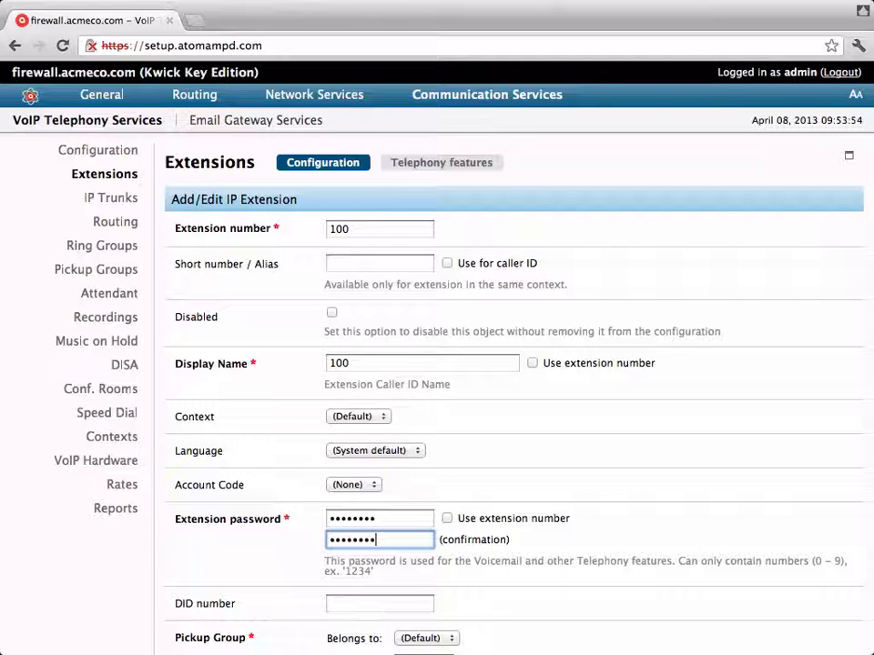
- Add the G.729A codec to the extension's active codecs
{"action": "scroll", "coordinate": [198, 602], "scroll_direction": "down", "scroll_amount": 5}
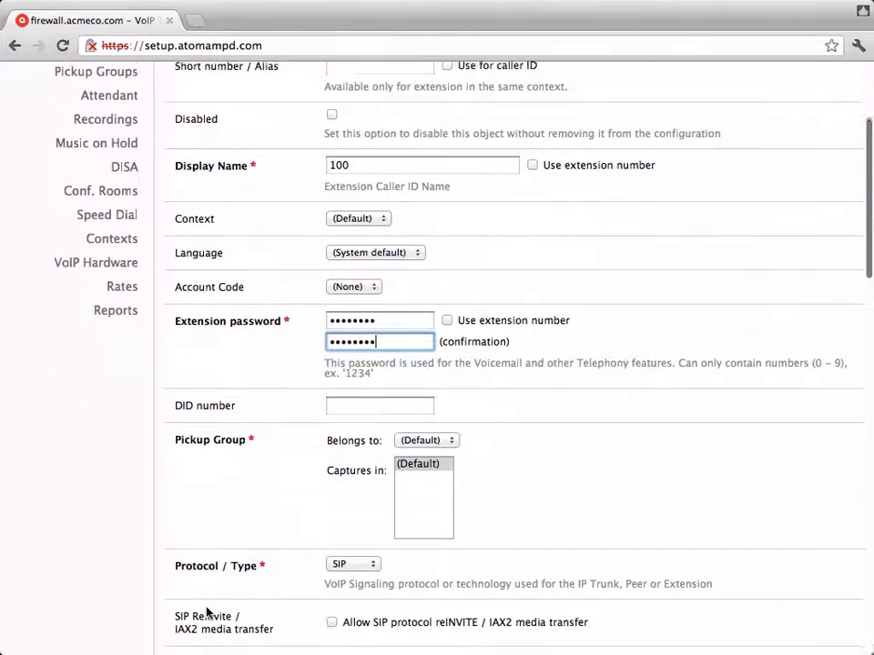
{"action": "scroll", "coordinate": [206, 612], "scroll_direction": "down", "scroll_amount": 9}
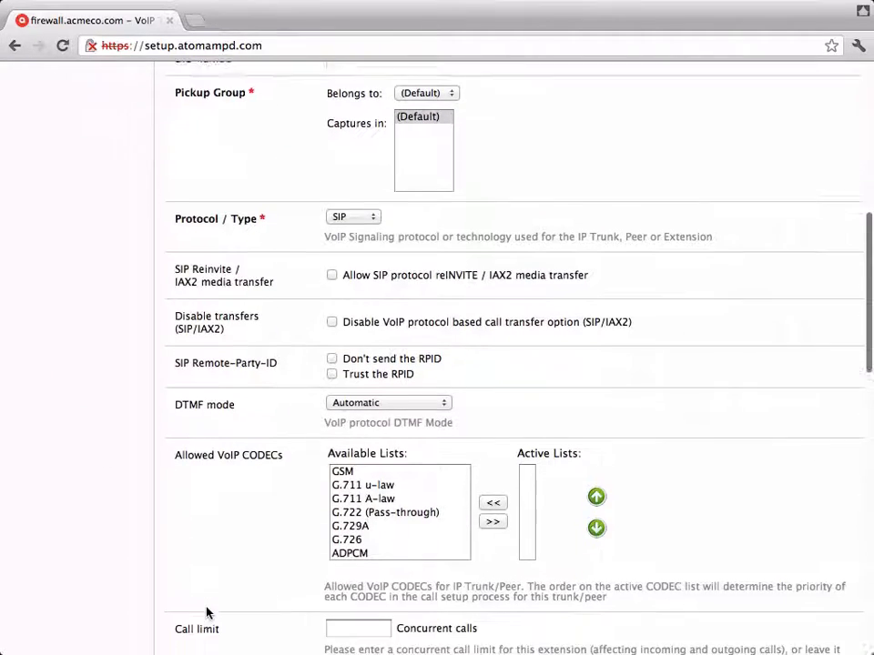
{"action": "scroll", "coordinate": [207, 612], "scroll_direction": "down", "scroll_amount": 1}
{"action": "left_click", "coordinate": [361, 499]}
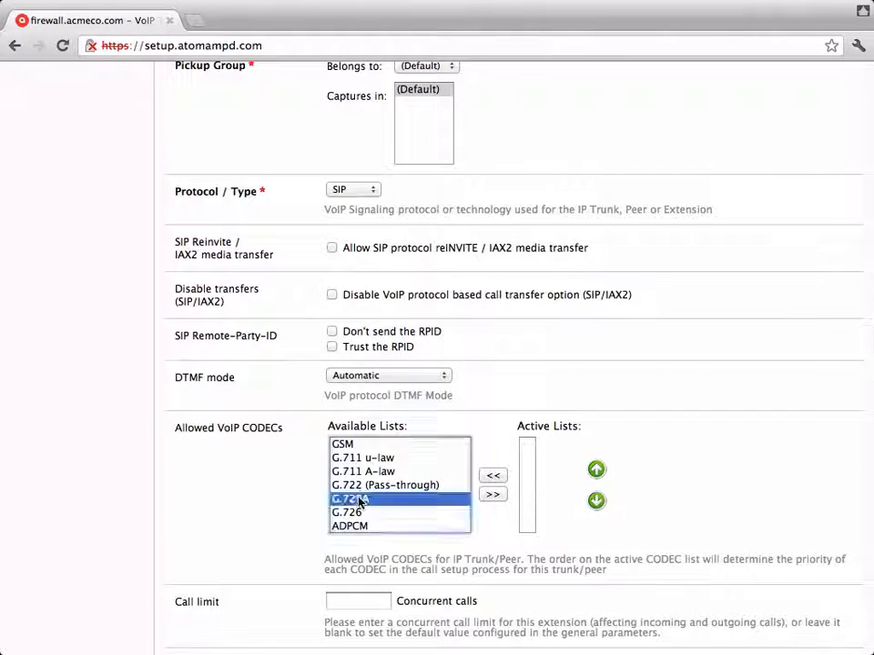
{"action": "left_click", "coordinate": [496, 495]}
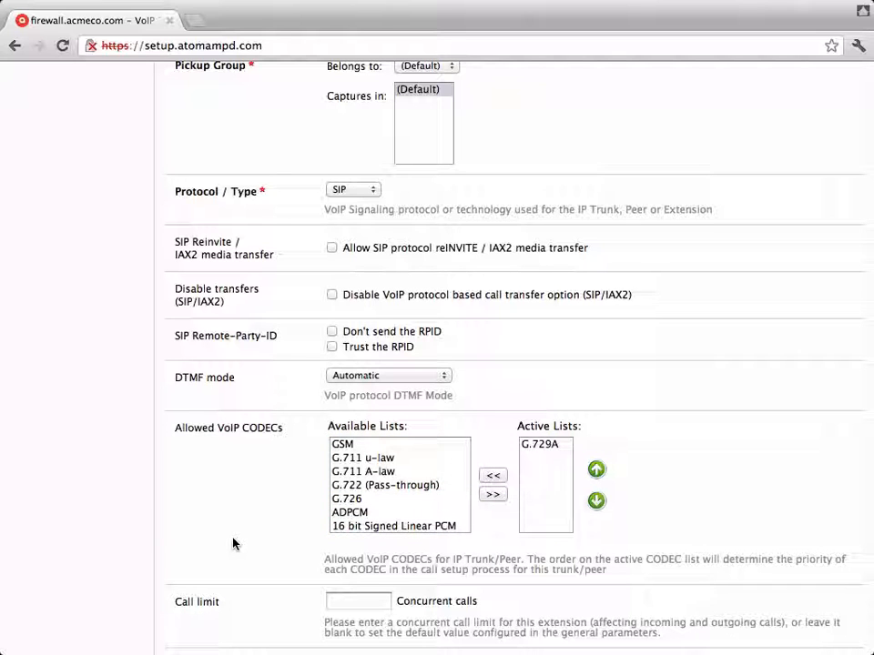
- Enter and confirm the peer password, enable voicemail, and save extension 100
{"action": "scroll", "coordinate": [233, 543], "scroll_direction": "down", "scroll_amount": 2}
{"action": "scroll", "coordinate": [233, 543], "scroll_direction": "down", "scroll_amount": 8}
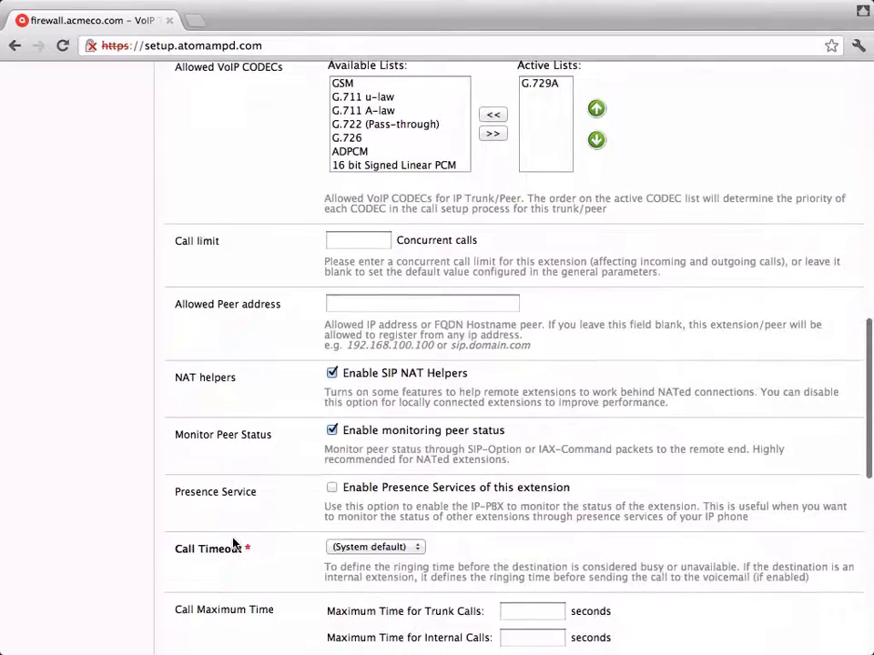
{"action": "scroll", "coordinate": [295, 301], "scroll_direction": "down", "scroll_amount": 7}
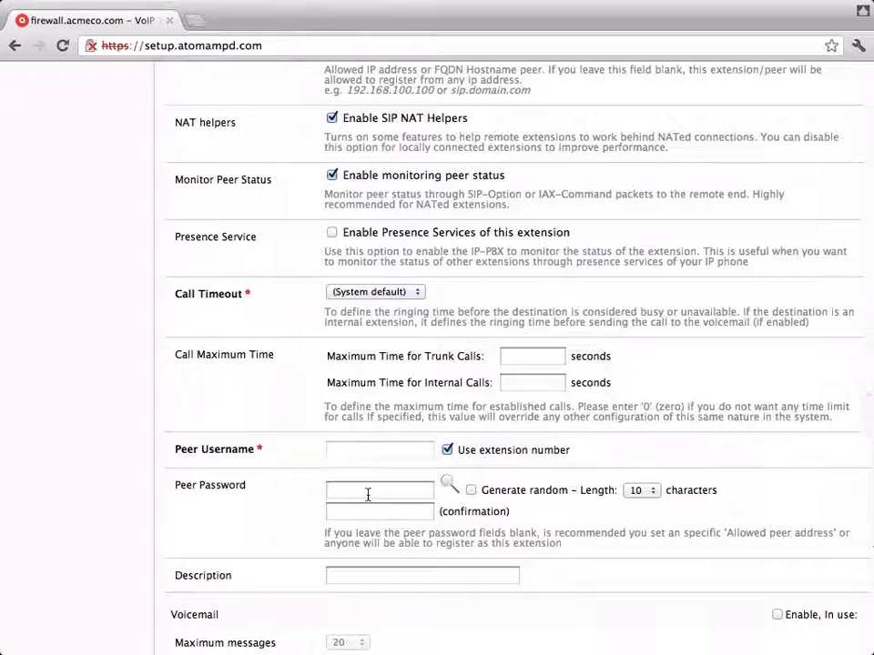
{"action": "left_click", "coordinate": [367, 492]}
{"action": "type", "text": "•••••••••"}
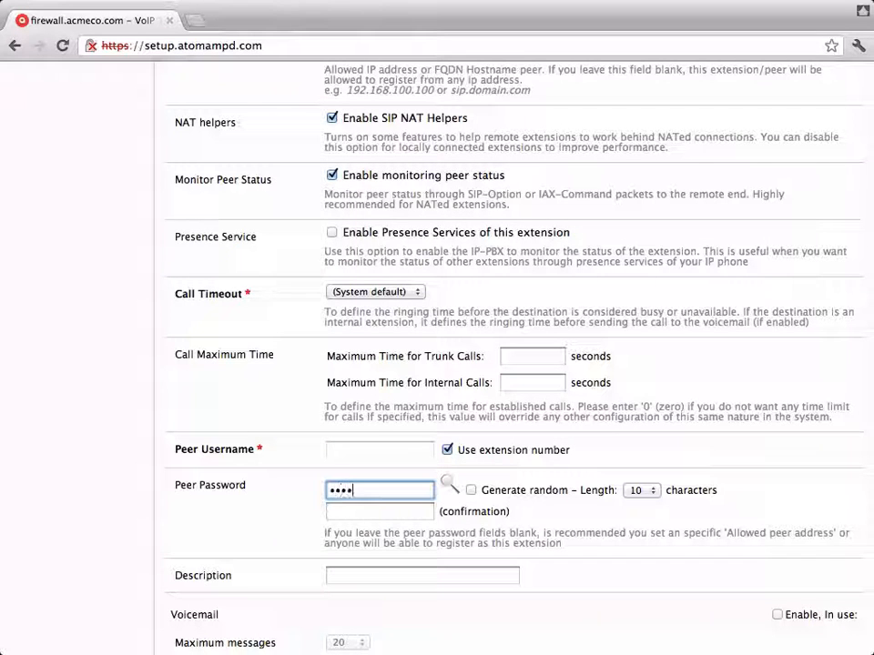
{"action": "left_click", "coordinate": [366, 516]}
{"action": "type", "text": "••••••"}
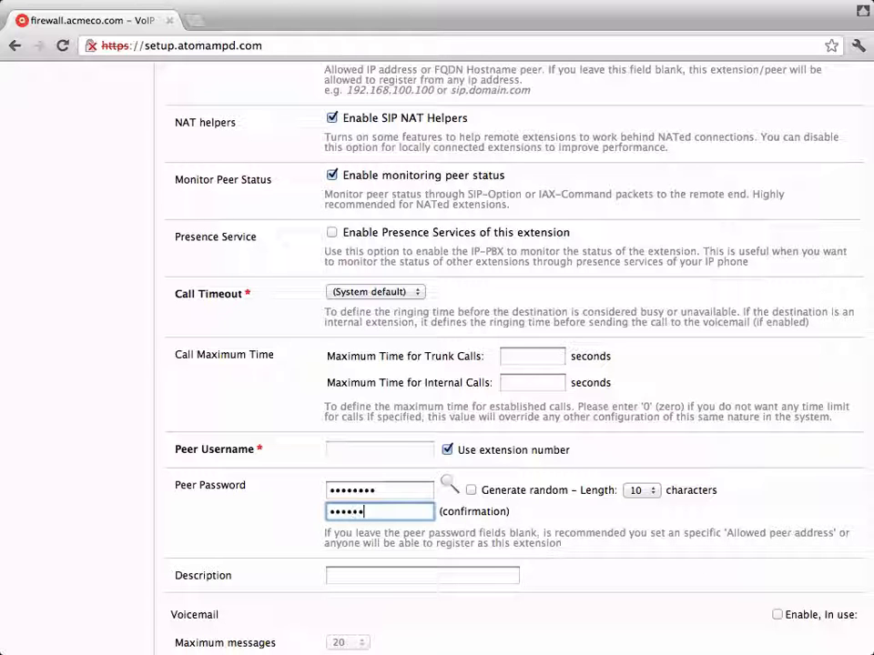
{"action": "scroll", "coordinate": [283, 591], "scroll_direction": "down", "scroll_amount": 4}
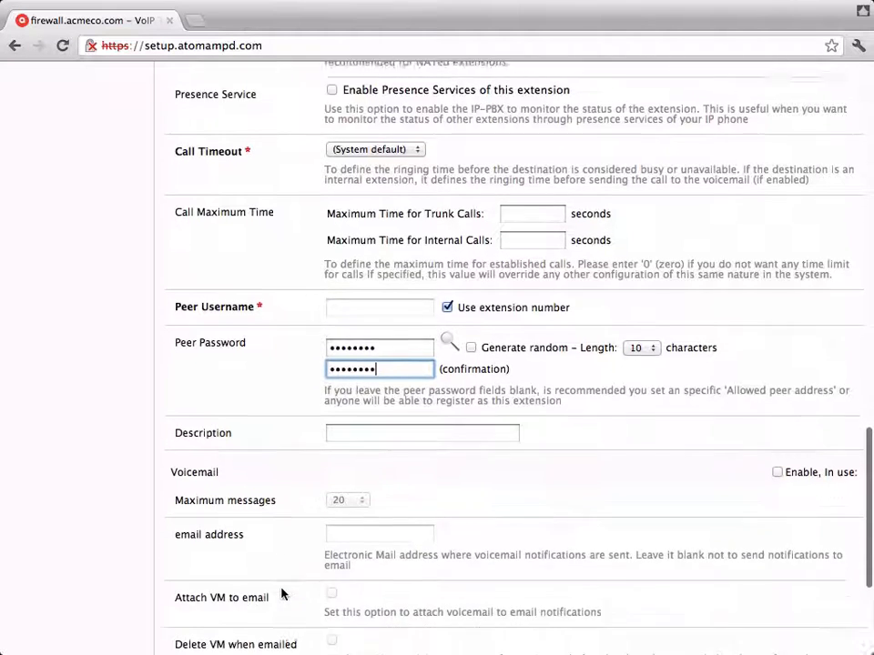
{"action": "left_click", "coordinate": [776, 429]}
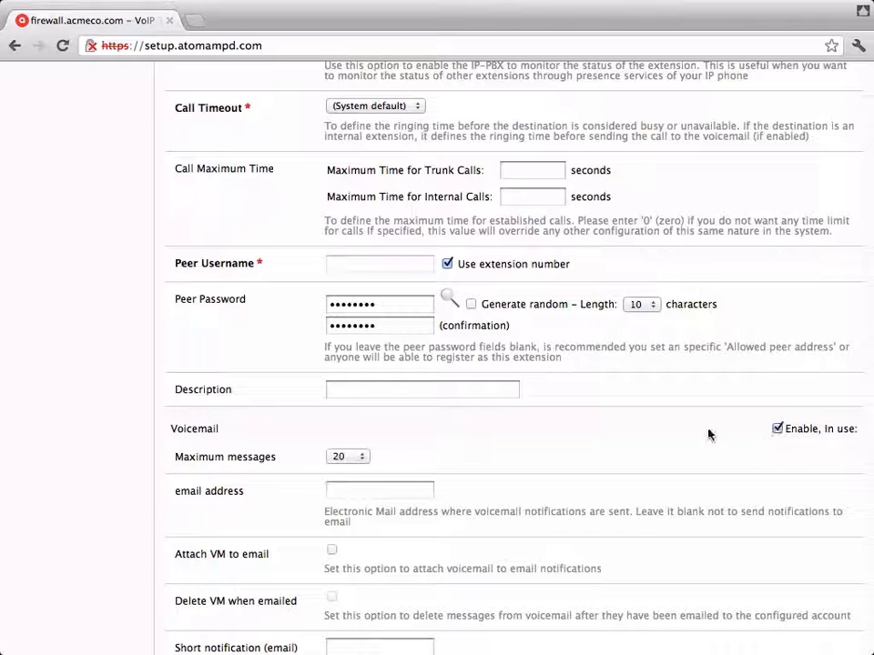
{"action": "scroll", "coordinate": [259, 515], "scroll_direction": "down", "scroll_amount": 4}
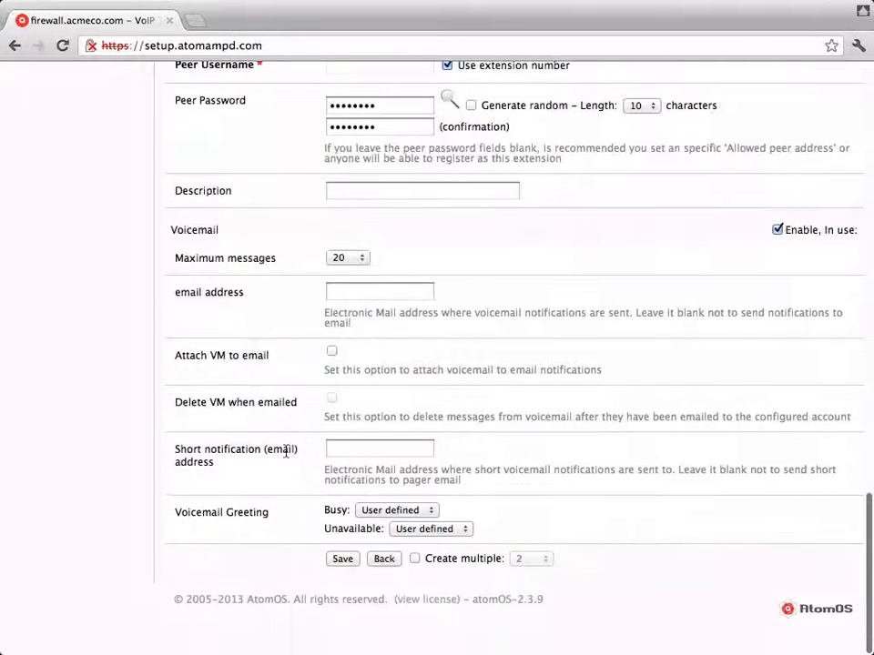
{"action": "left_click", "coordinate": [342, 559]}
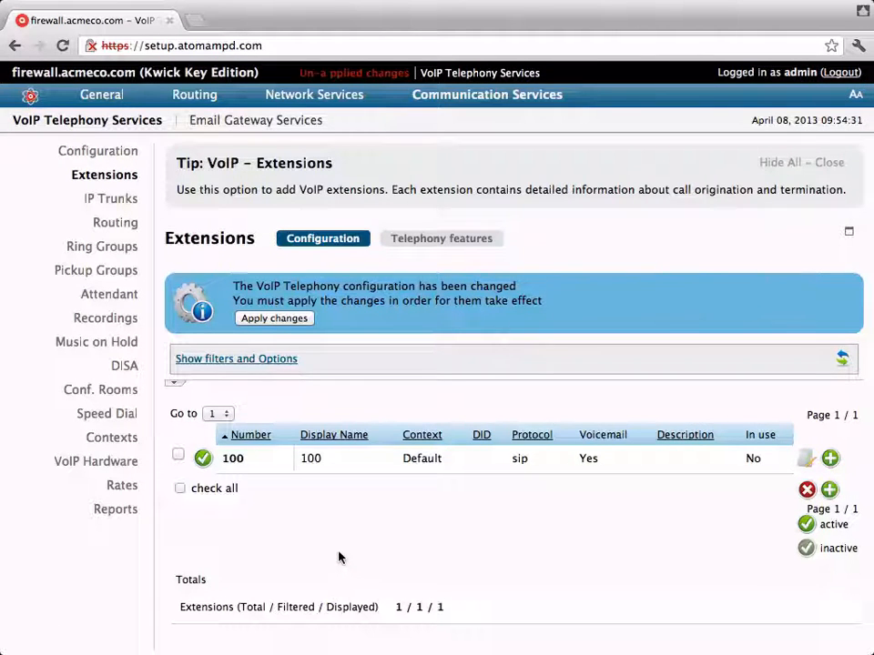
- Apply the pending VoIP changes and go to the empty IP Trunks page
{"action": "left_click", "coordinate": [276, 318]}
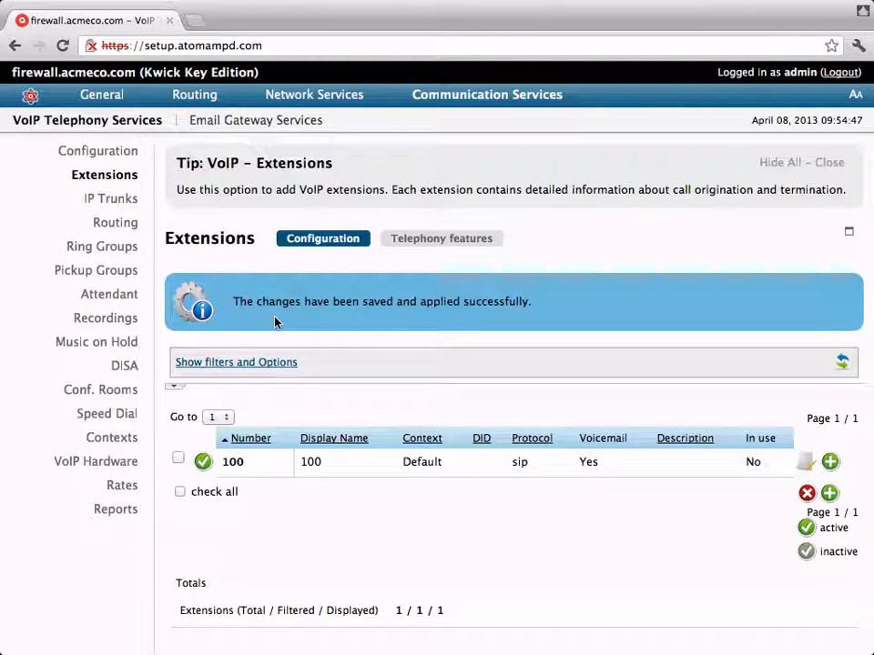
{"action": "left_click", "coordinate": [97, 203]}
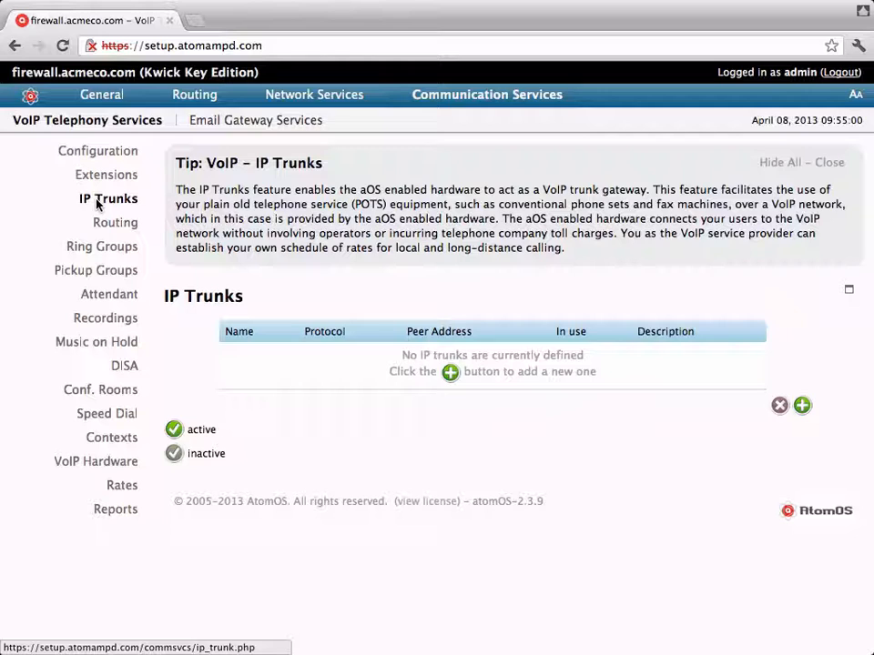
- Start a new IP trunk named 'default' with G.729A as its active codec
{"action": "left_click", "coordinate": [451, 374]}
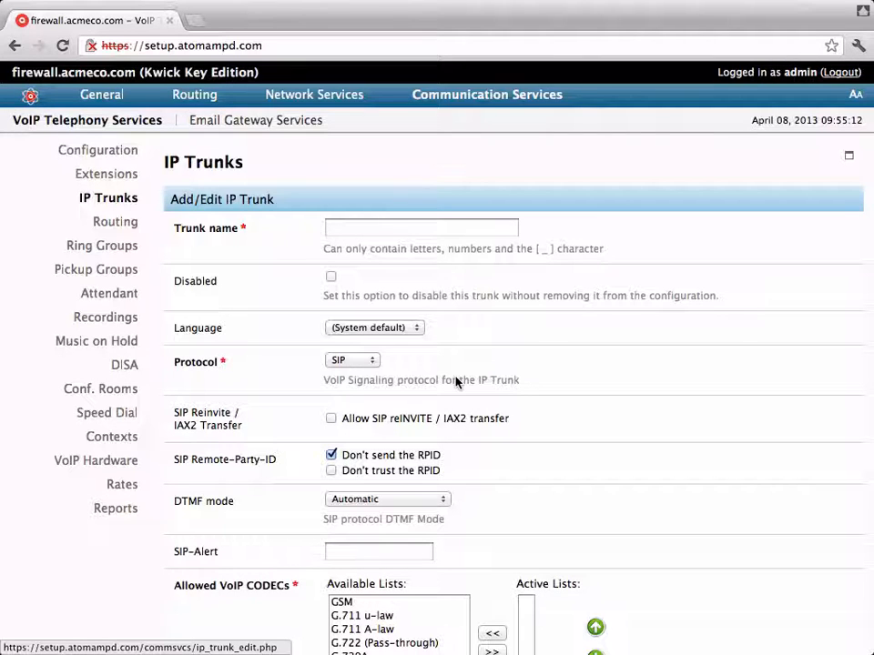
{"action": "left_click", "coordinate": [362, 228]}
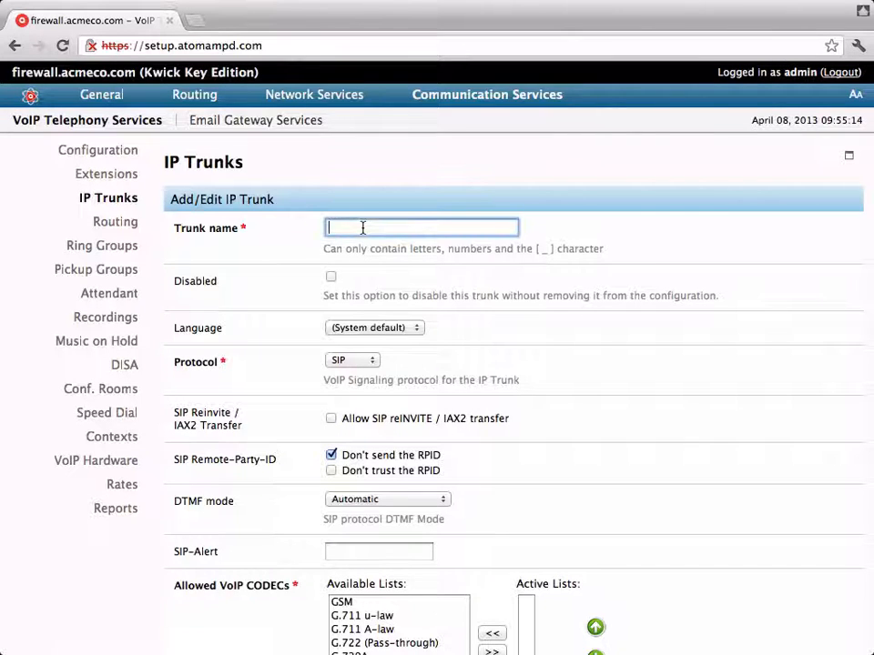
{"action": "type", "text": "default"}
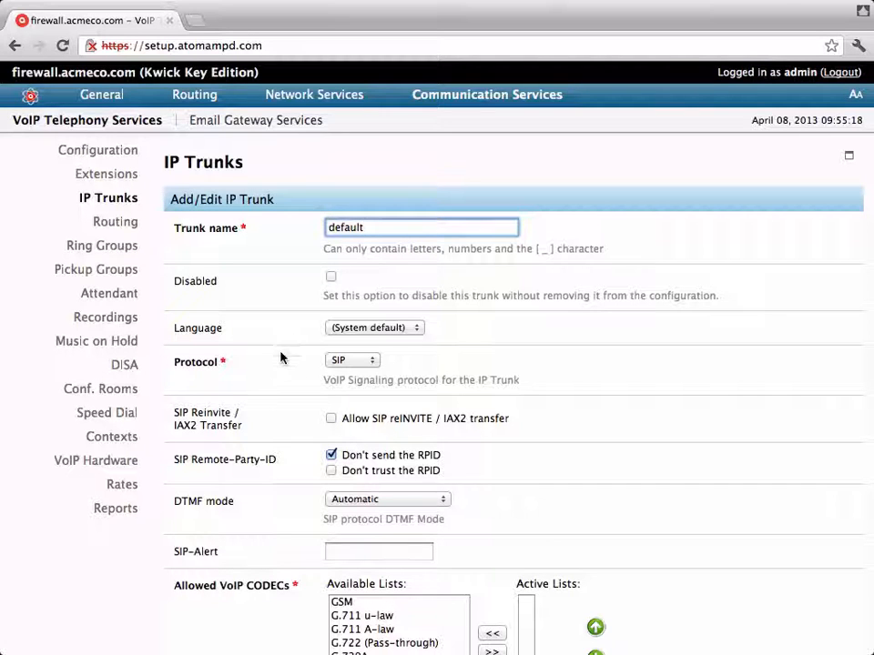
{"action": "scroll", "coordinate": [277, 386], "scroll_direction": "down", "scroll_amount": 3}
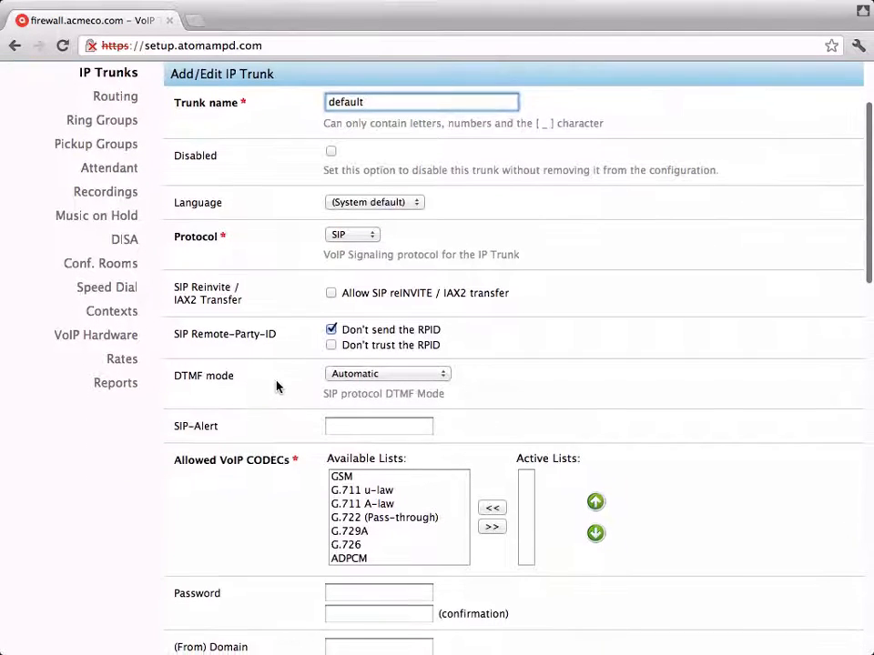
{"action": "left_click", "coordinate": [350, 532]}
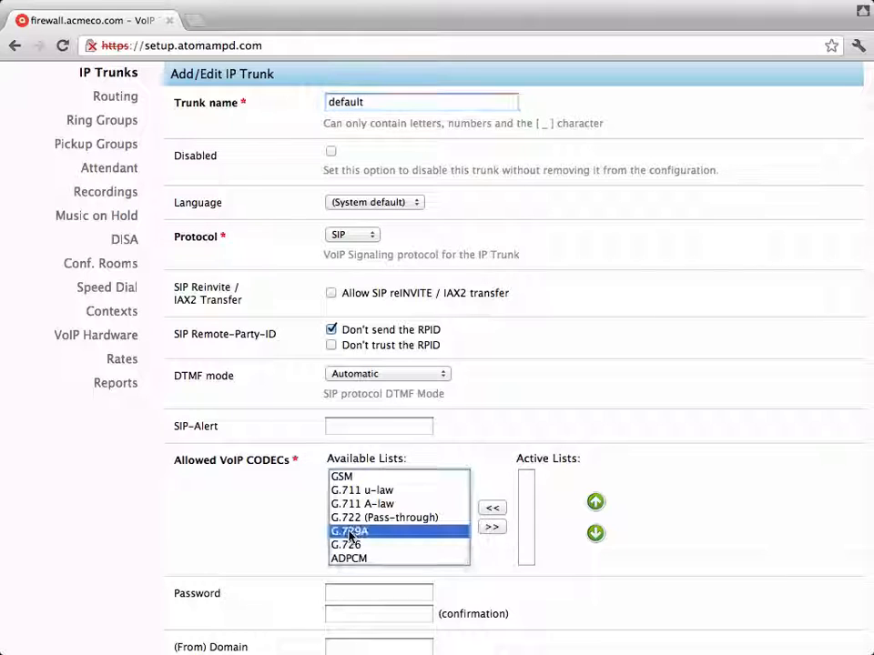
{"action": "left_click", "coordinate": [492, 527]}
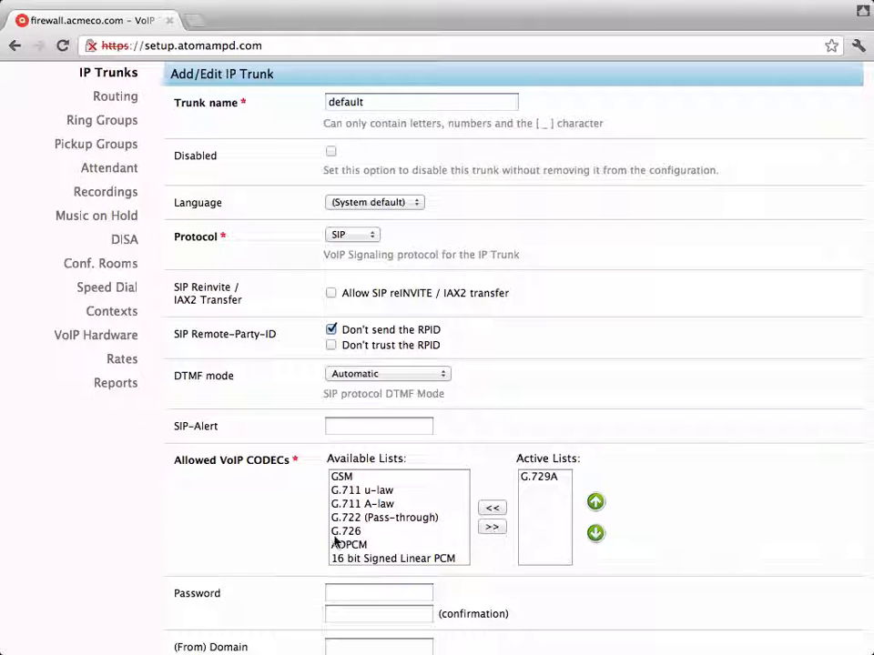
- Enter and confirm the trunk password and set peer address sip.myprovider.com
{"action": "scroll", "coordinate": [242, 555], "scroll_direction": "down", "scroll_amount": 5}
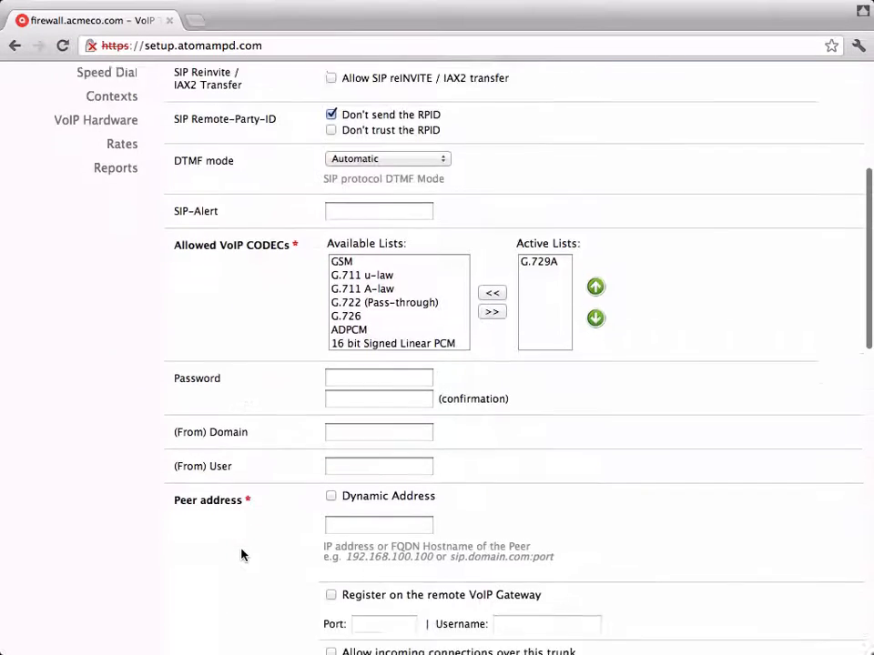
{"action": "scroll", "coordinate": [242, 554], "scroll_direction": "down", "scroll_amount": 3}
{"action": "left_click", "coordinate": [358, 246]}
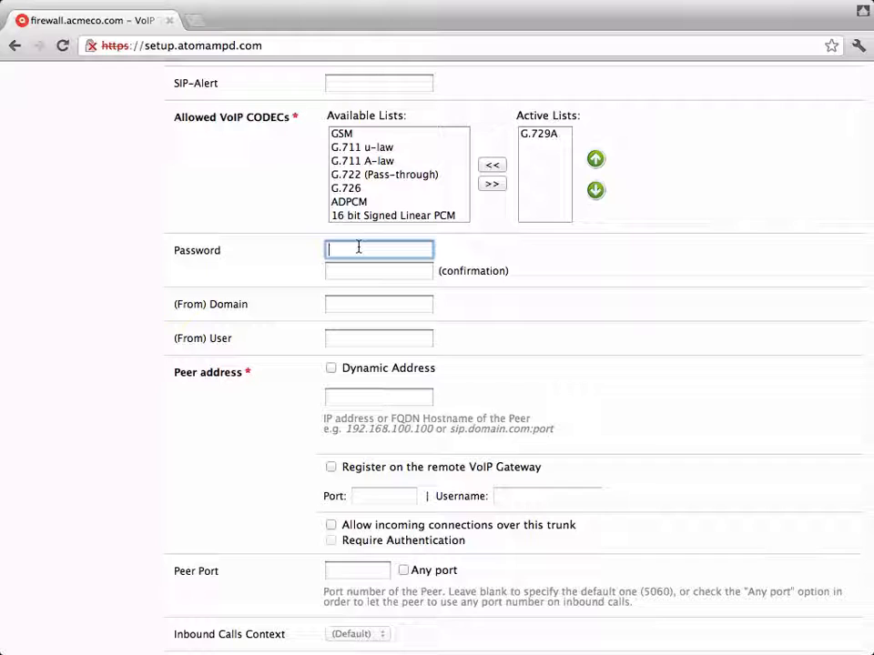
{"action": "type", "text": "••••••••"}
{"action": "left_click", "coordinate": [379, 270]}
{"action": "type", "text": "••••"}
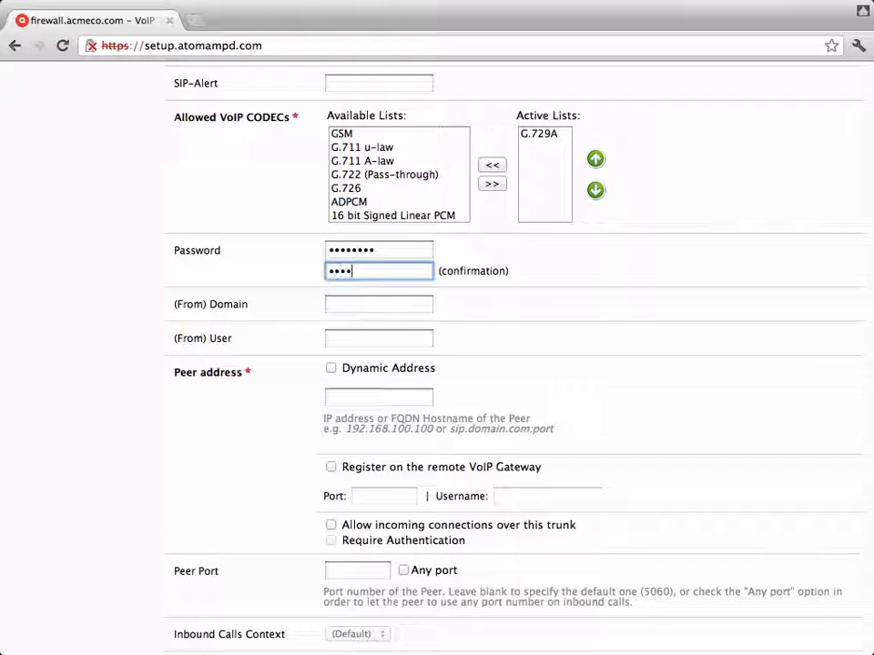
{"action": "type", "text": "••••"}
{"action": "left_click", "coordinate": [338, 397]}
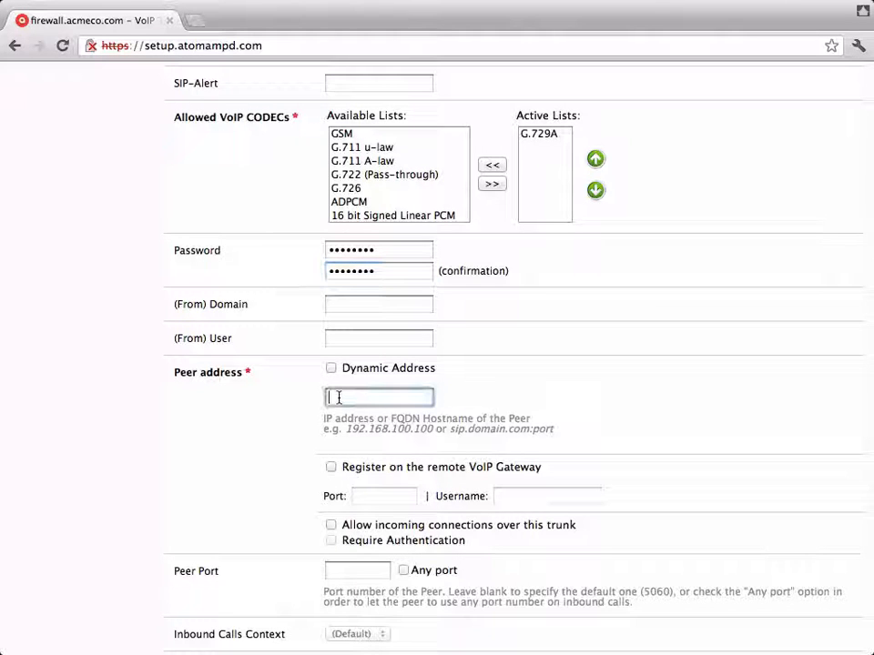
{"action": "type", "text": "sip.myp"}
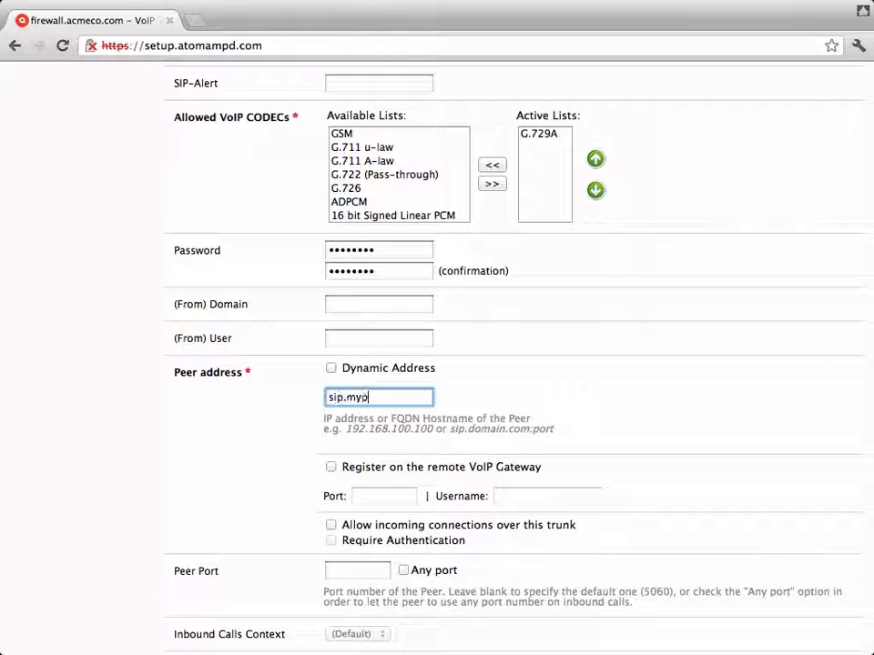
{"action": "type", "text": "rovider.com"}
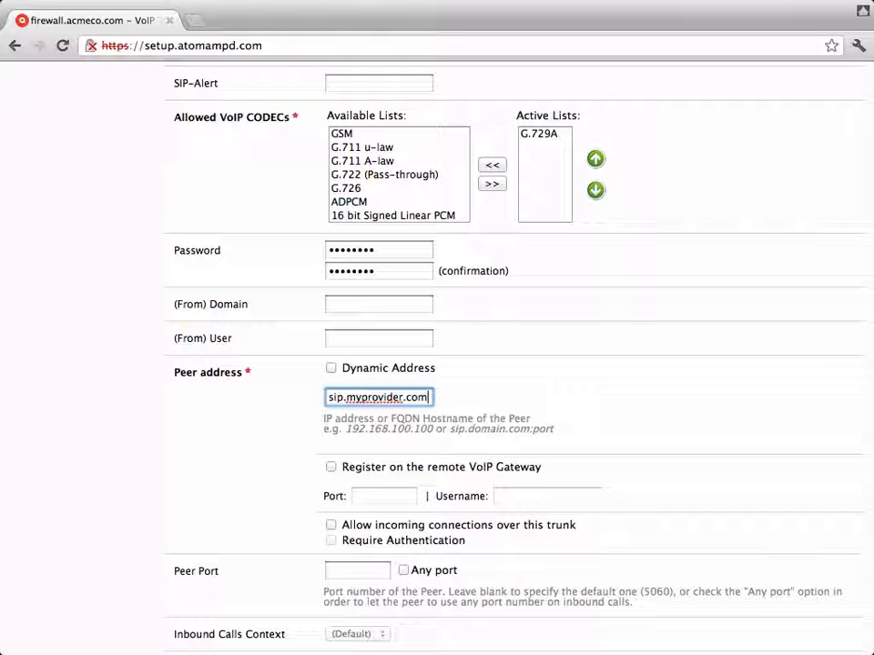
- Register the trunk on the remote gateway on port 5060 with its username, allowing incoming connections
{"action": "scroll", "coordinate": [305, 454], "scroll_direction": "down", "scroll_amount": 2}
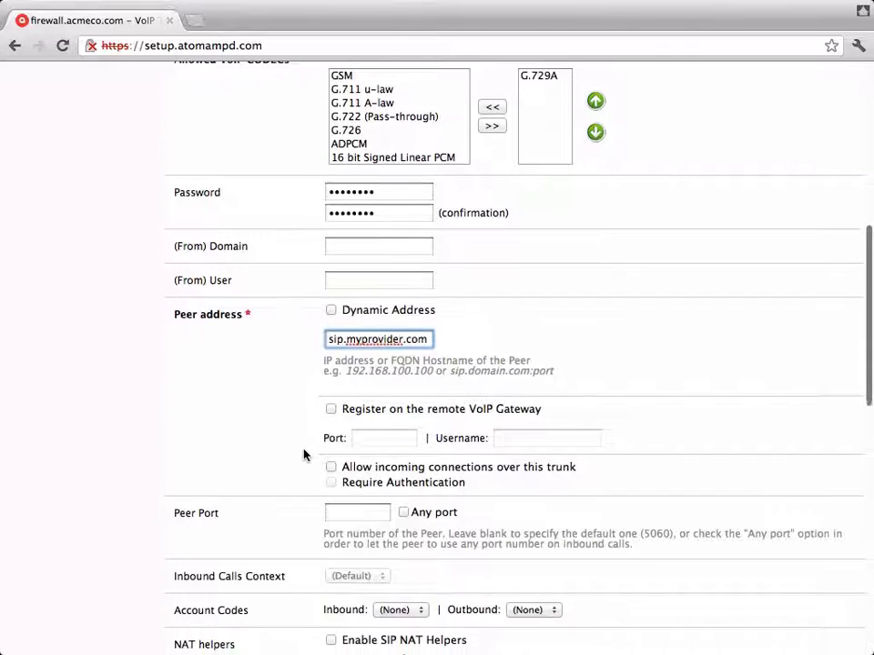
{"action": "scroll", "coordinate": [306, 454], "scroll_direction": "down", "scroll_amount": 1}
{"action": "left_click", "coordinate": [332, 383]}
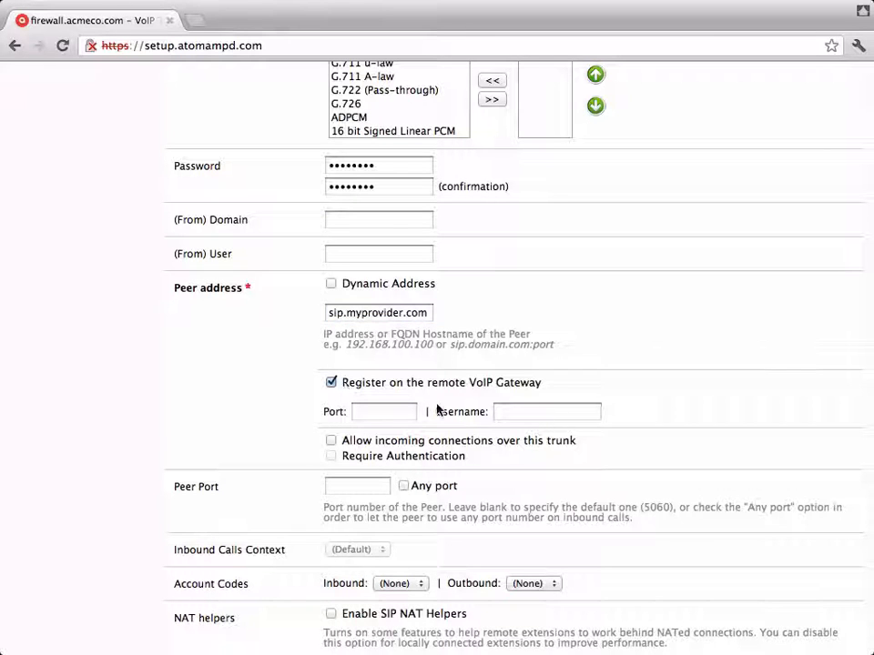
{"action": "left_click", "coordinate": [384, 414]}
{"action": "type", "text": "5060"}
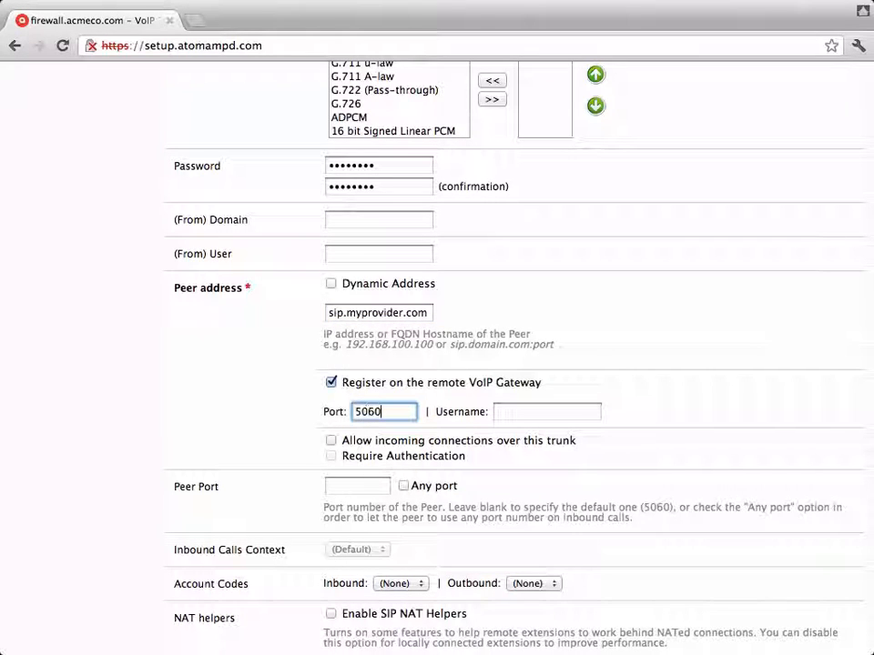
{"action": "left_click", "coordinate": [513, 410]}
{"action": "type", "text": "876"}
{"action": "type", "text": "54321"}
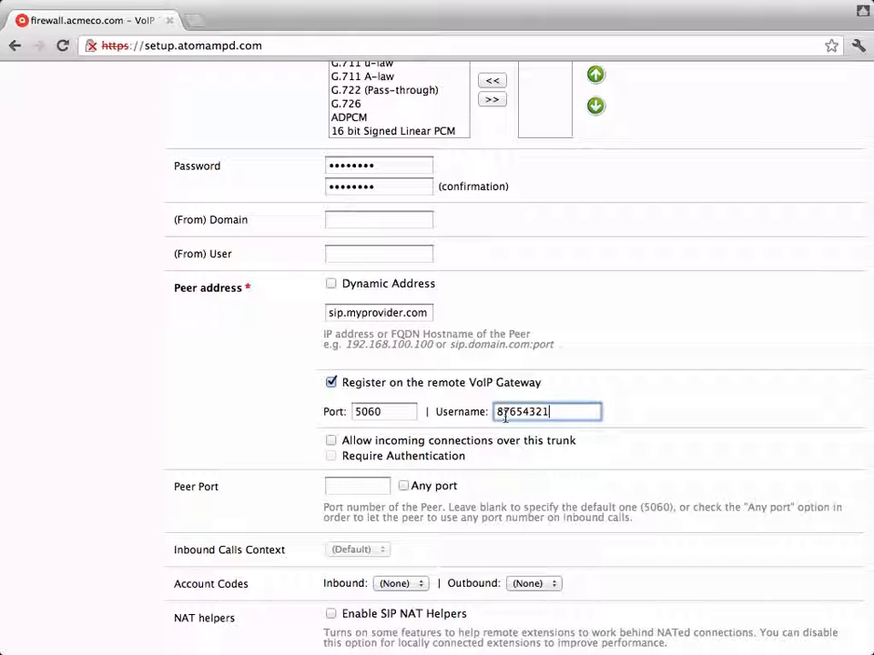
{"action": "scroll", "coordinate": [255, 535], "scroll_direction": "down", "scroll_amount": 1}
{"action": "scroll", "coordinate": [255, 535], "scroll_direction": "down", "scroll_amount": 2}
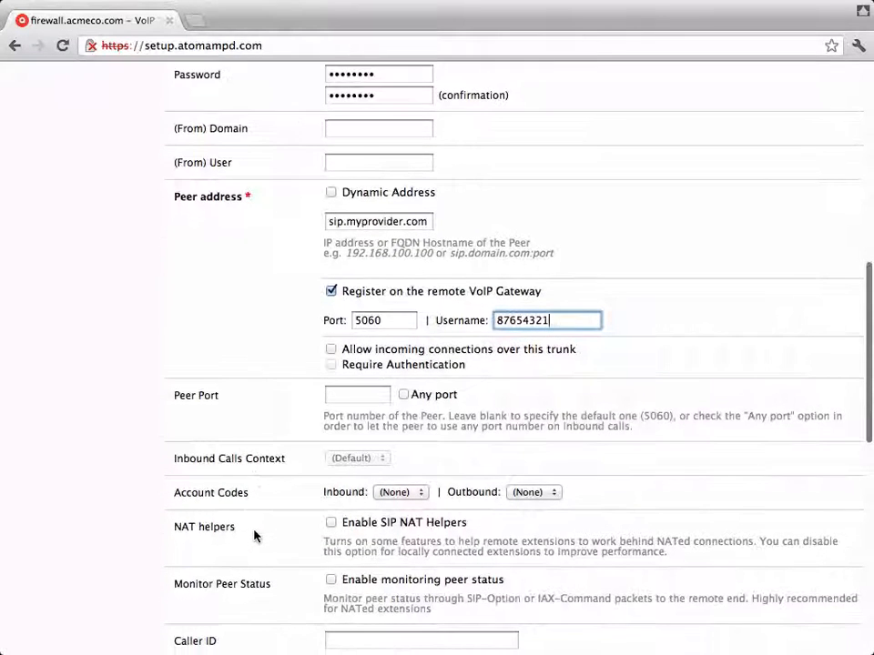
{"action": "left_click", "coordinate": [331, 350]}
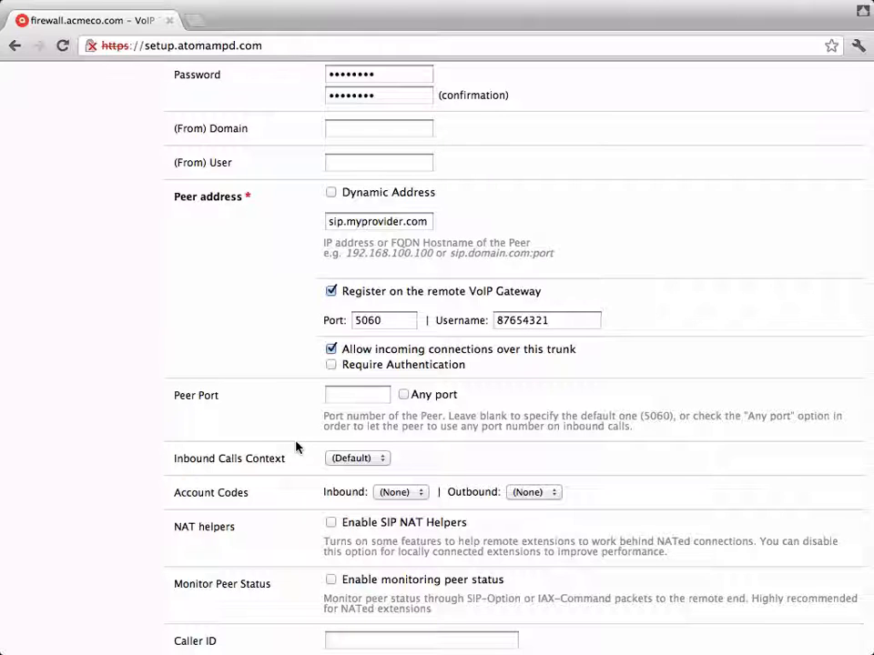
- Give the trunk the catch-all dial pattern ! and save it
{"action": "scroll", "coordinate": [296, 446], "scroll_direction": "down", "scroll_amount": 5}
{"action": "scroll", "coordinate": [296, 446], "scroll_direction": "down", "scroll_amount": 1}
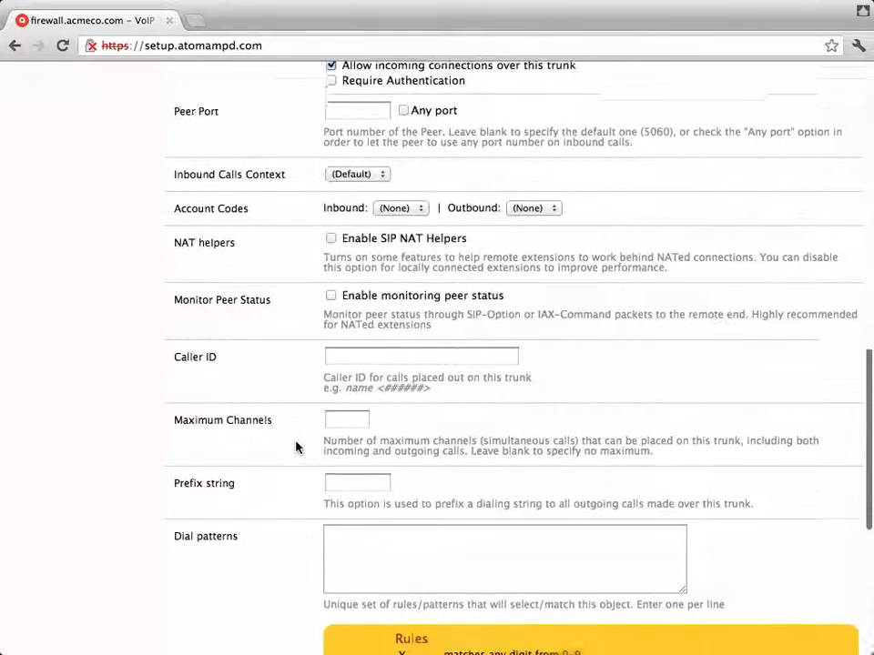
{"action": "scroll", "coordinate": [295, 446], "scroll_direction": "down", "scroll_amount": 1}
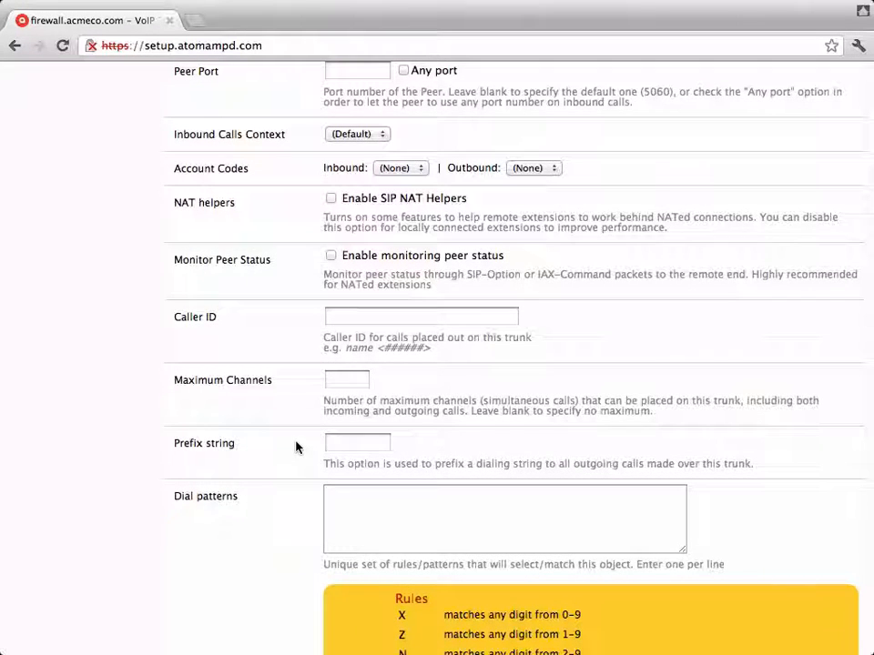
{"action": "scroll", "coordinate": [297, 456], "scroll_direction": "down", "scroll_amount": 3}
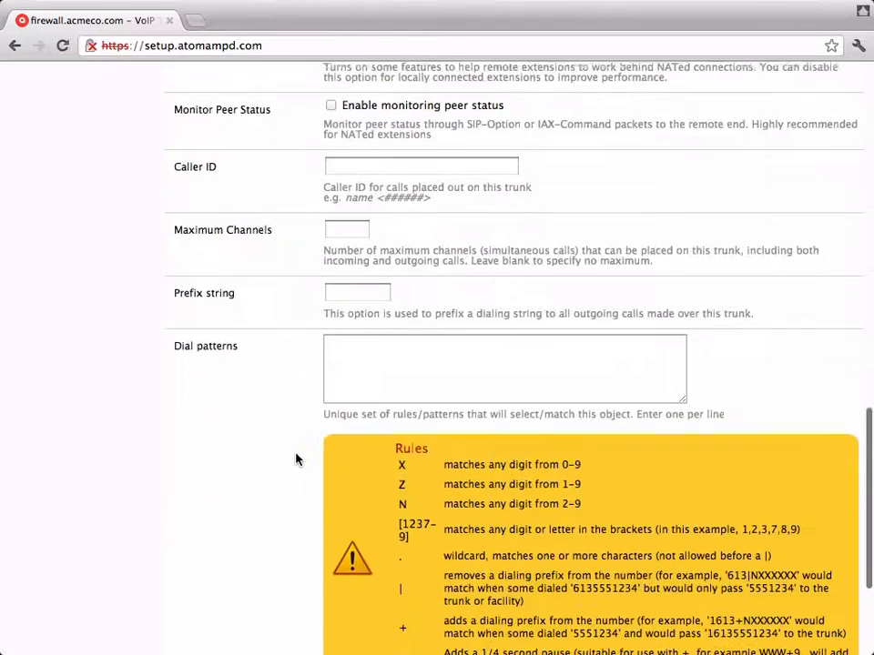
{"action": "left_click", "coordinate": [388, 367]}
{"action": "scroll", "coordinate": [257, 446], "scroll_direction": "down", "scroll_amount": 4}
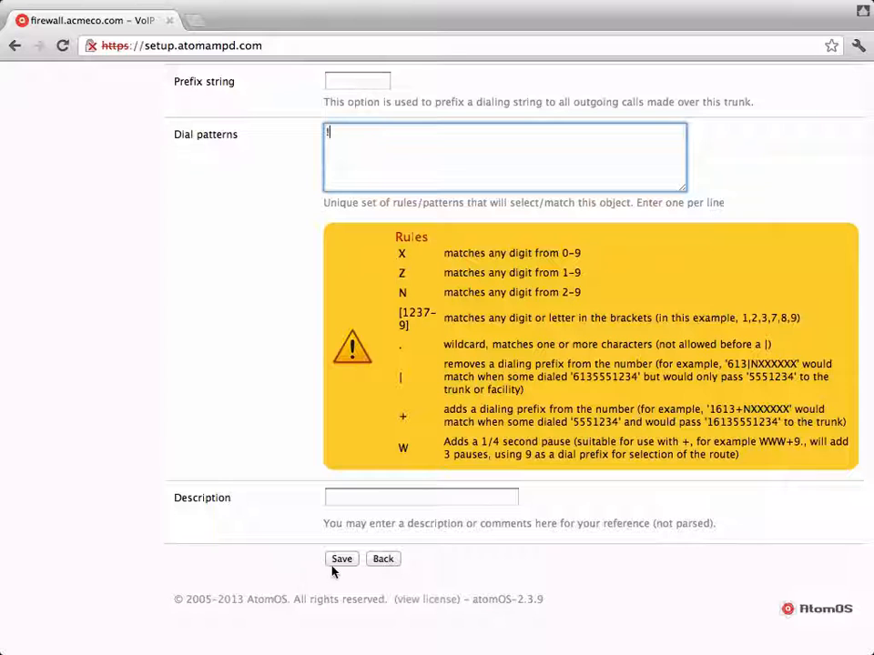
{"action": "left_click", "coordinate": [343, 563]}
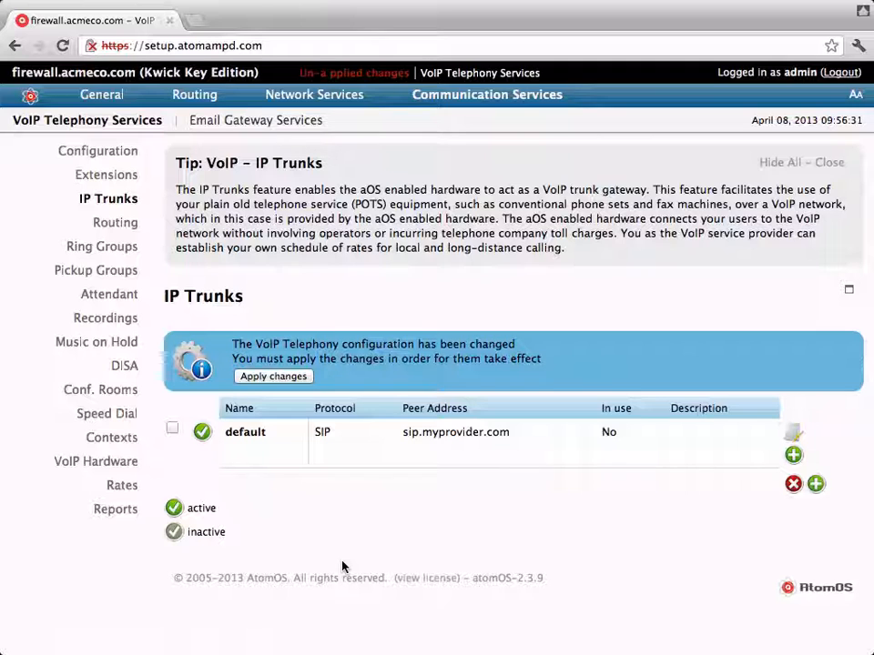
- Apply the saved trunk changes from the IP Trunks page
{"action": "left_click", "coordinate": [273, 376]}
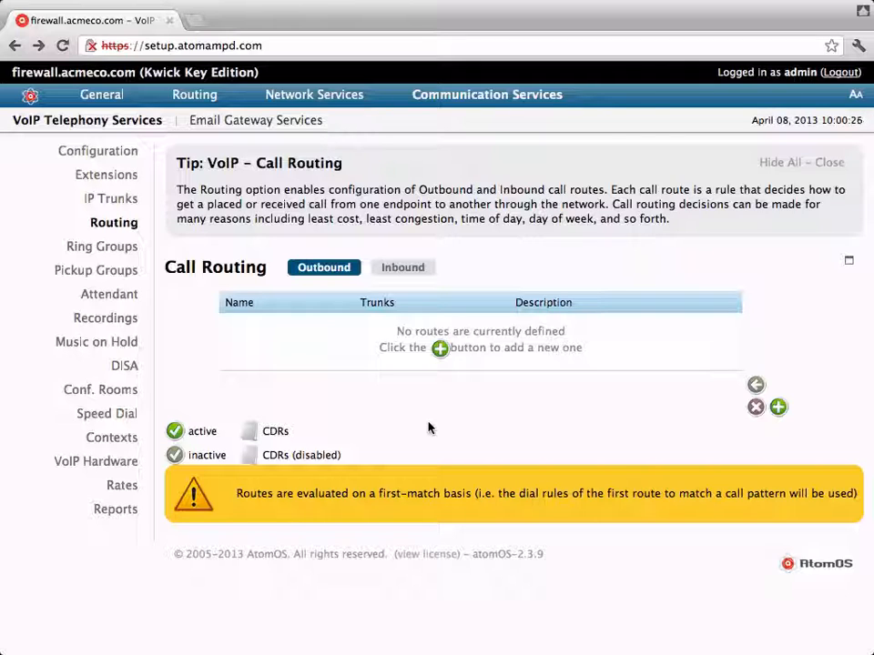
- Start a new outbound route named 'default' with dial pattern !
{"action": "left_click", "coordinate": [438, 349]}
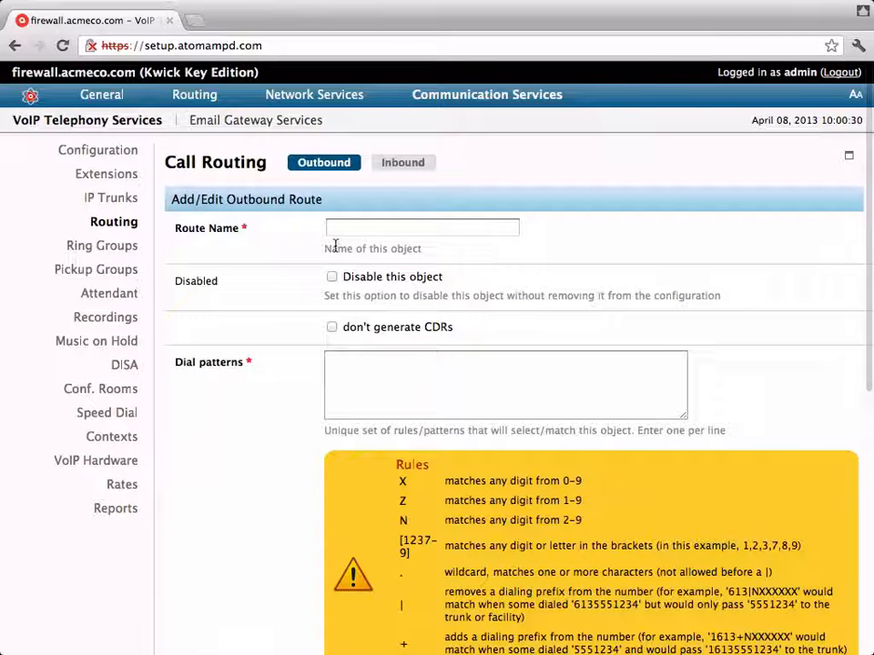
{"action": "left_click", "coordinate": [336, 229]}
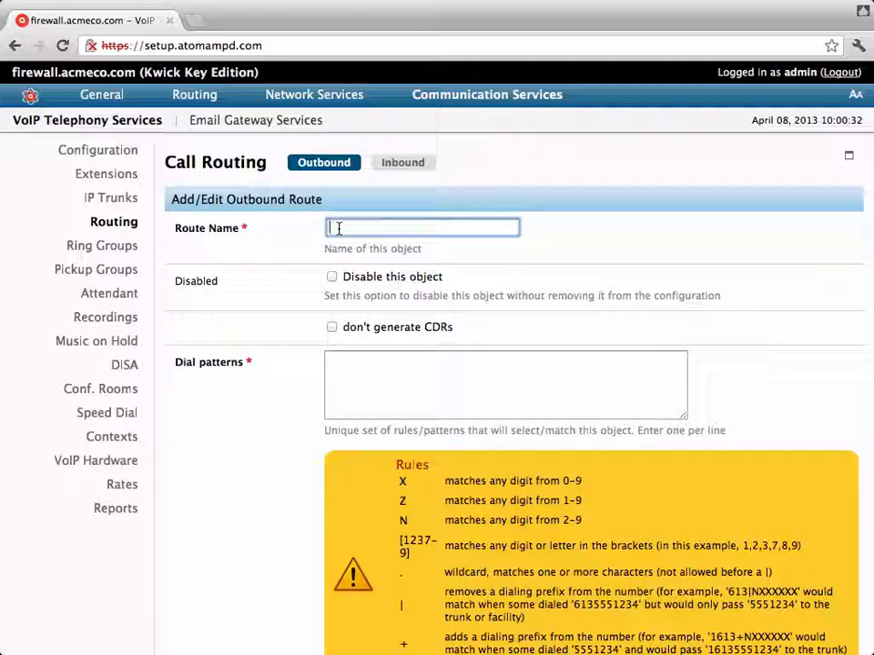
{"action": "type", "text": "default"}
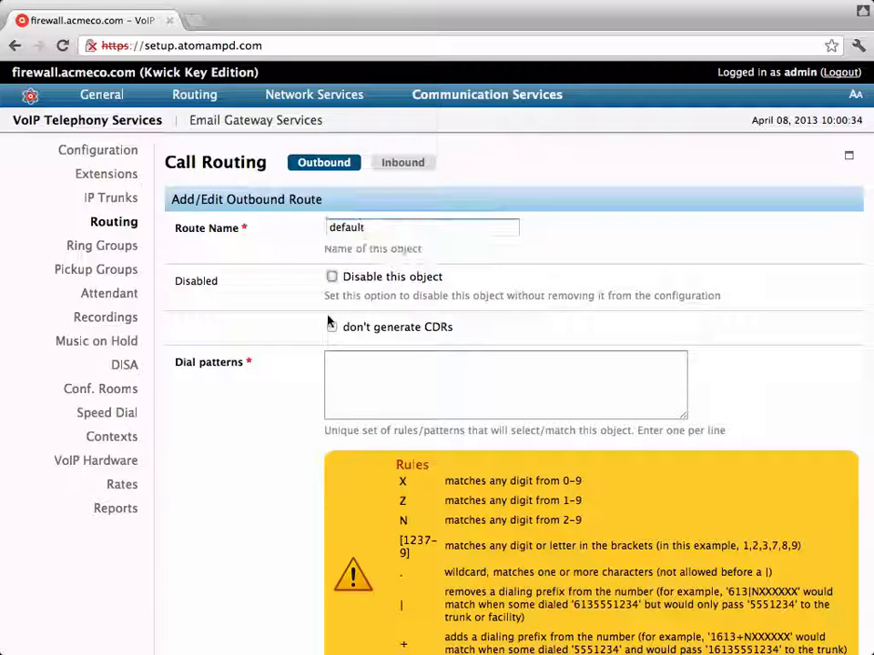
{"action": "left_click", "coordinate": [357, 391]}
{"action": "type", "text": "!"}
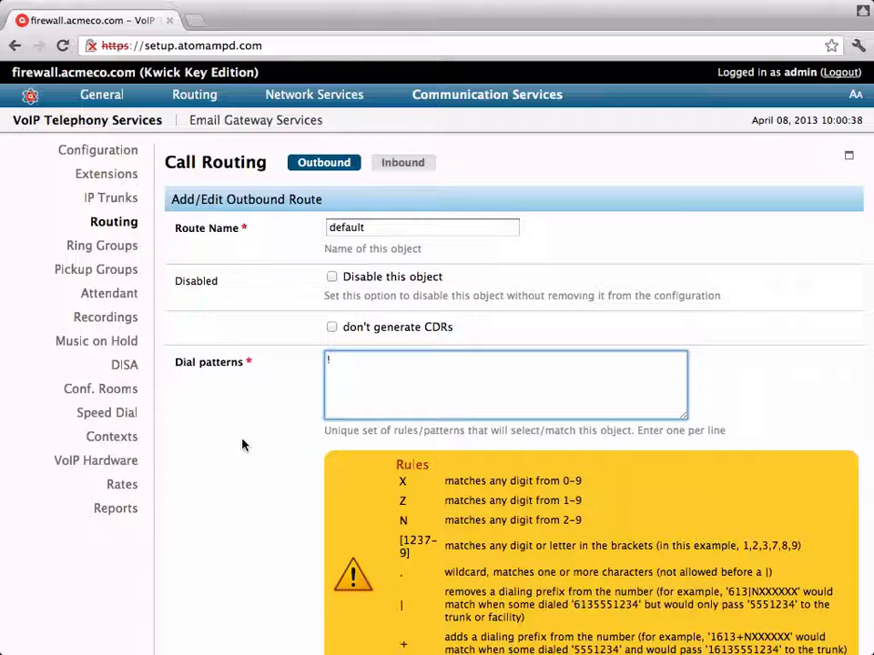
- Add the default SIP trunk to the route's trunk sequence and save the route
{"action": "scroll", "coordinate": [242, 444], "scroll_direction": "down", "scroll_amount": 5}
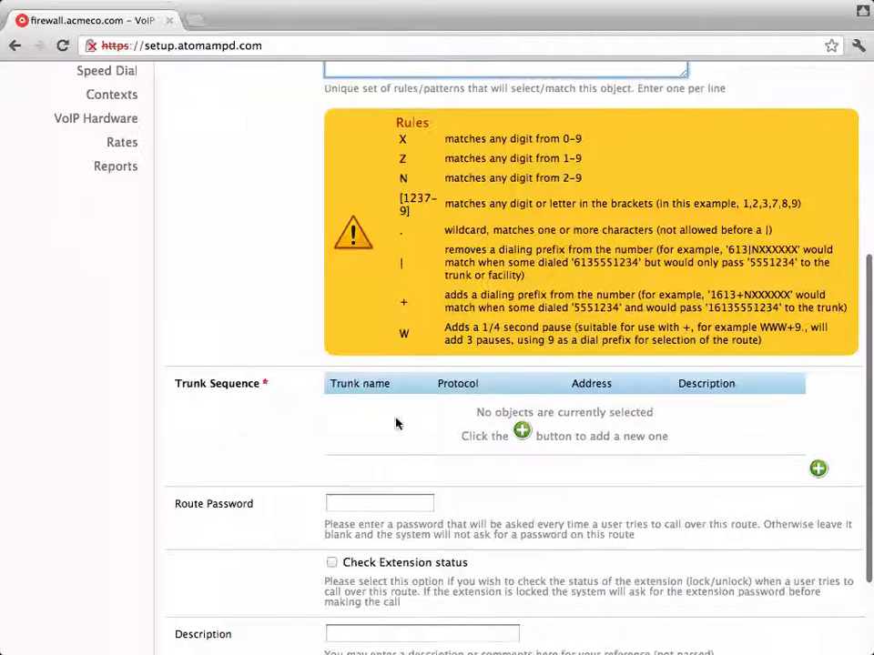
{"action": "left_click", "coordinate": [521, 432]}
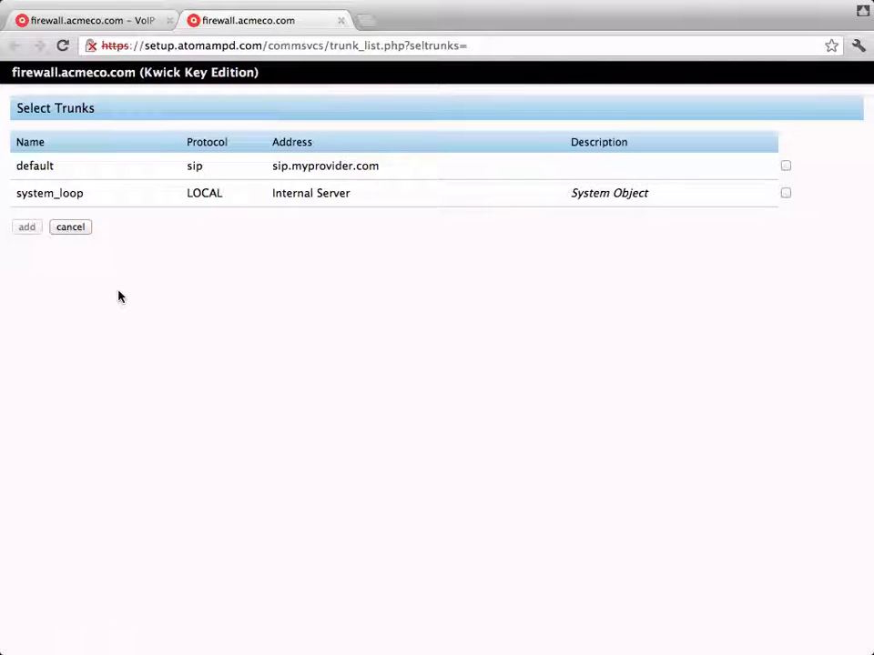
{"action": "left_click", "coordinate": [785, 166]}
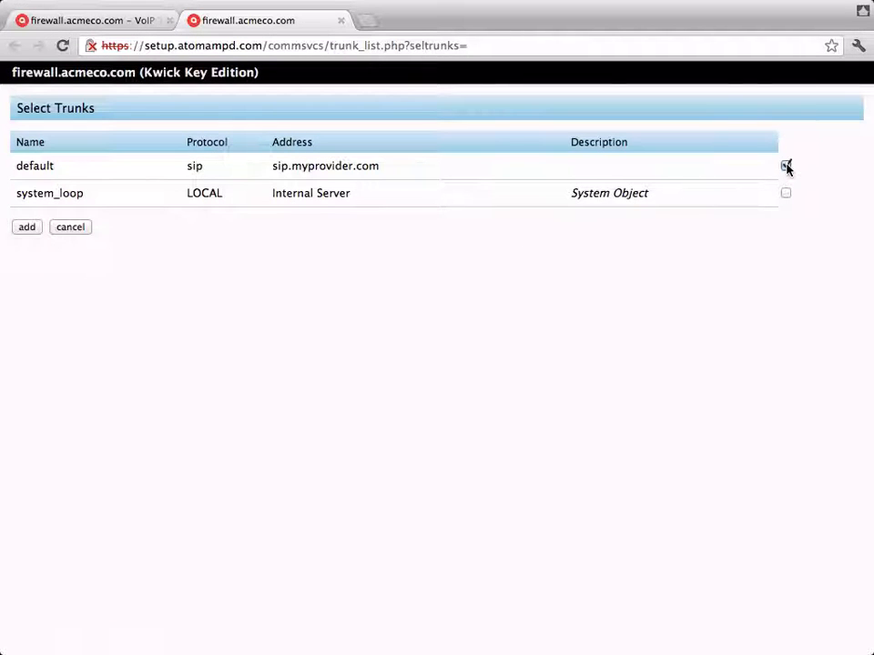
{"action": "left_click", "coordinate": [26, 227]}
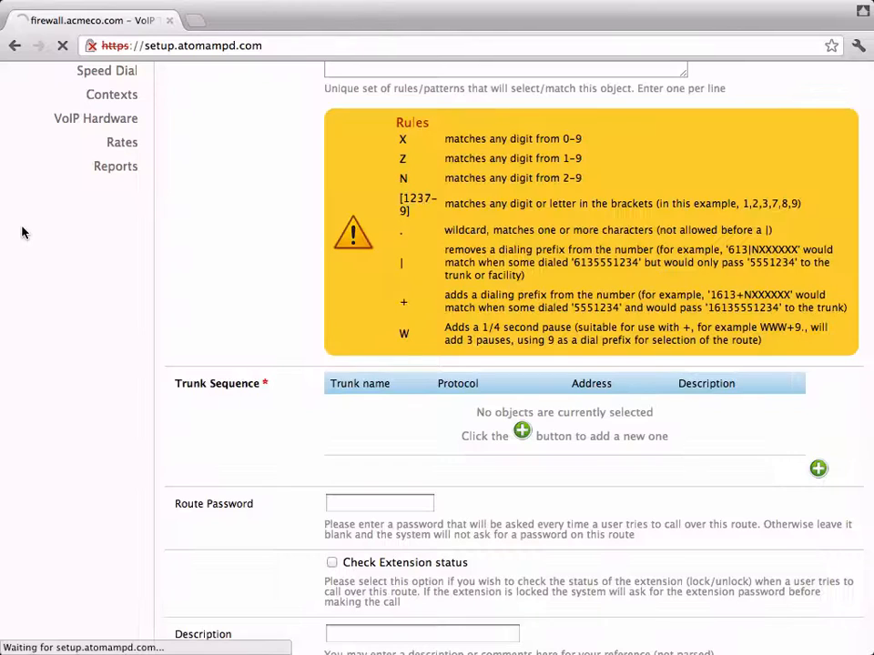
{"action": "scroll", "coordinate": [328, 406], "scroll_direction": "down", "scroll_amount": 5}
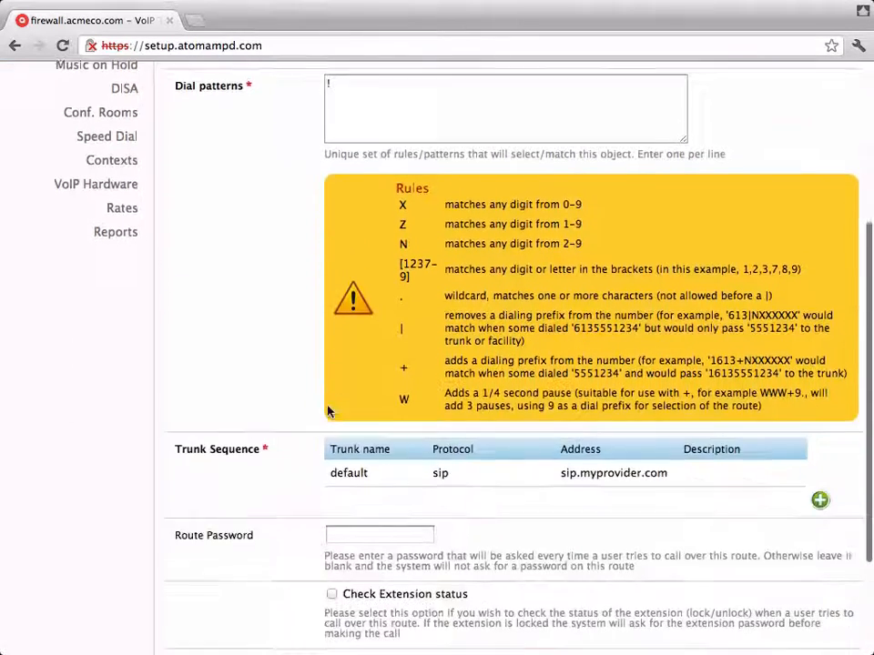
{"action": "scroll", "coordinate": [328, 406], "scroll_direction": "down", "scroll_amount": 1}
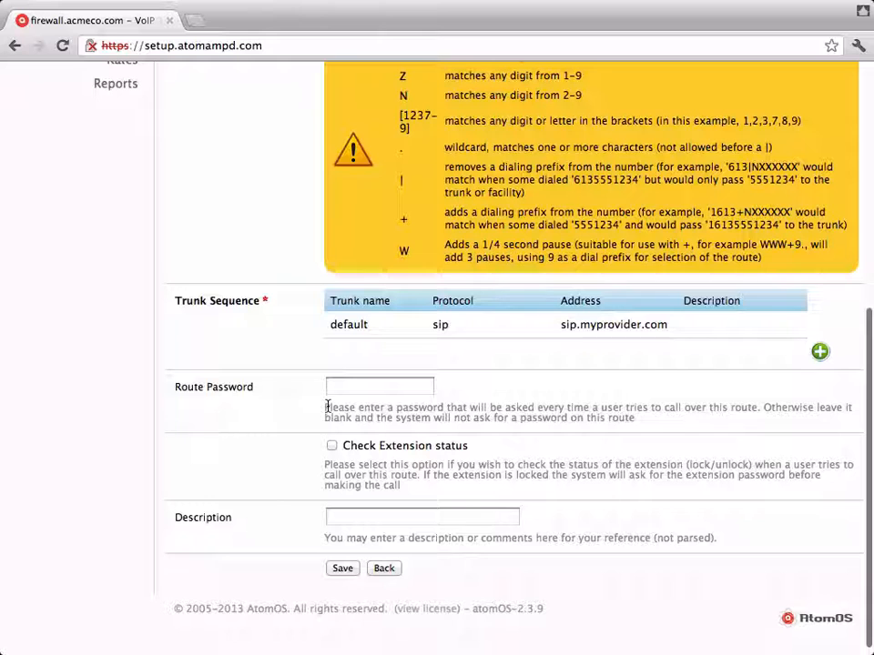
{"action": "left_click", "coordinate": [341, 569]}
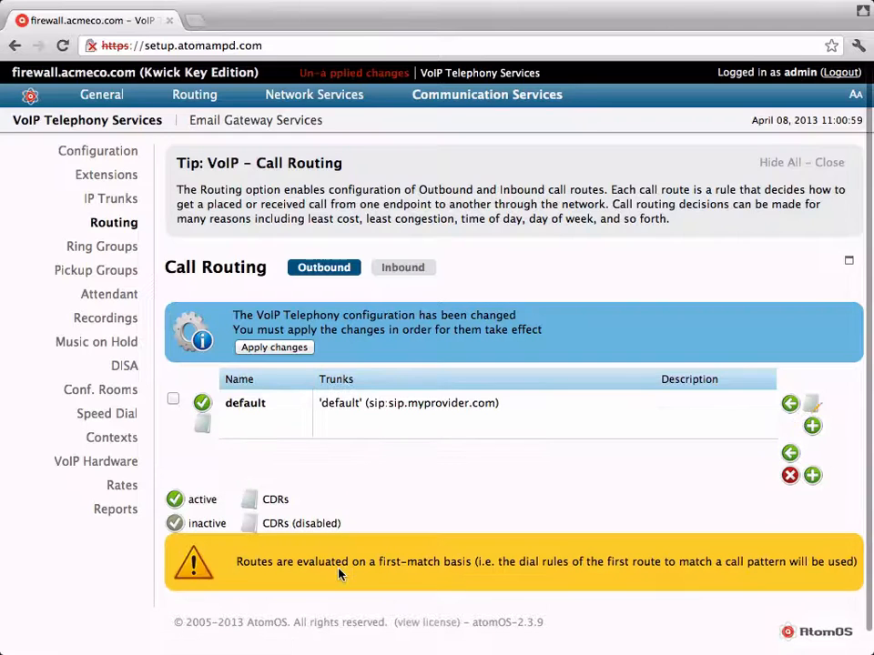
- Apply the outbound route changes and switch to the Inbound call routes
{"action": "left_click", "coordinate": [275, 348]}
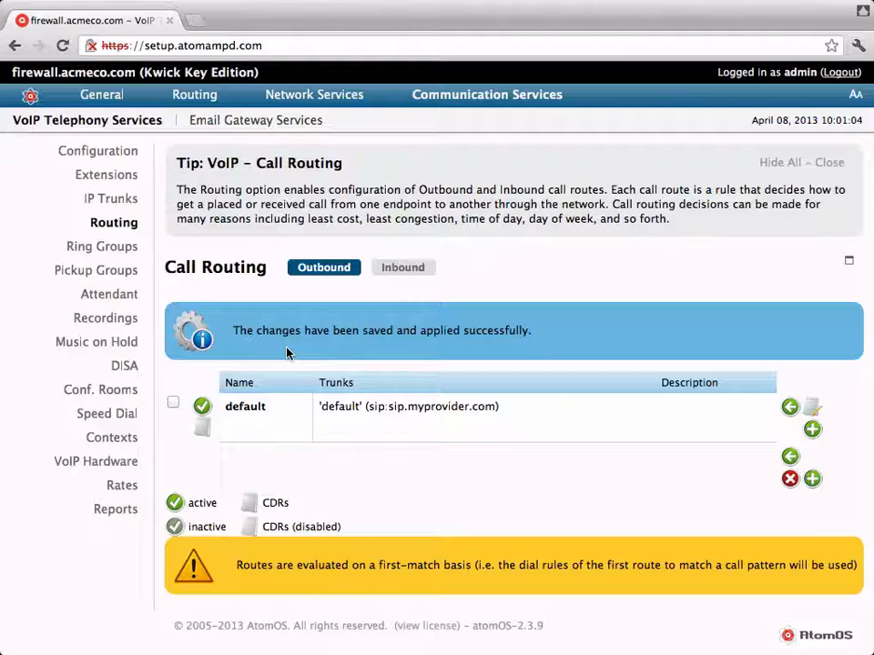
{"action": "left_click", "coordinate": [403, 270]}
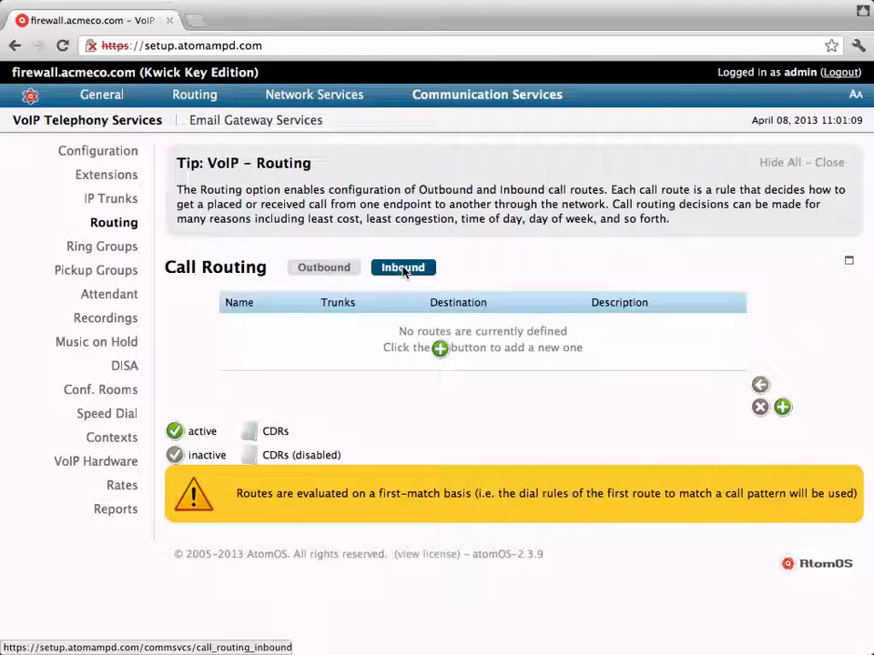
- Start an inbound route named 'default' with ! as both DID and caller ID rules
{"action": "left_click", "coordinate": [440, 350]}
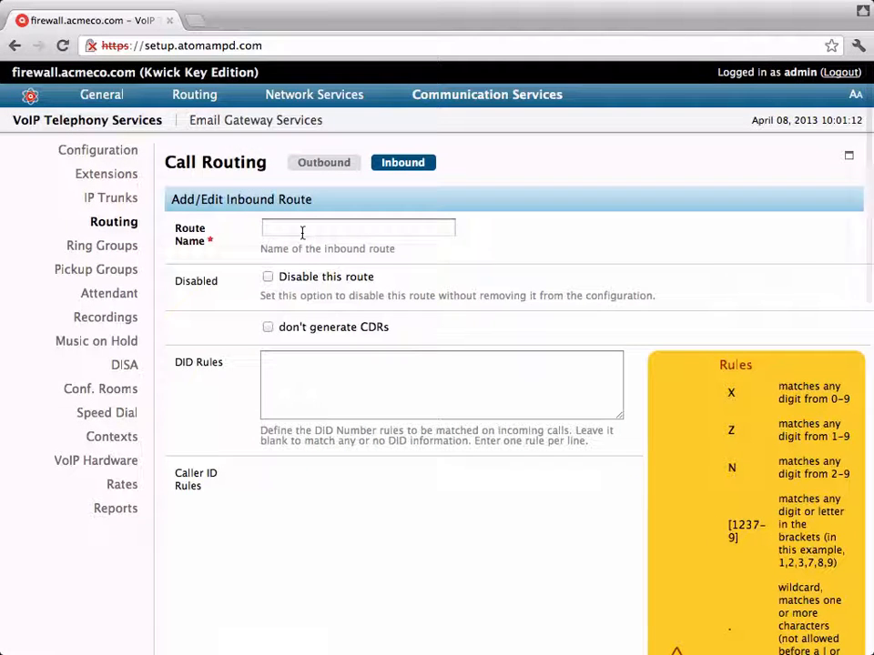
{"action": "left_click", "coordinate": [302, 232]}
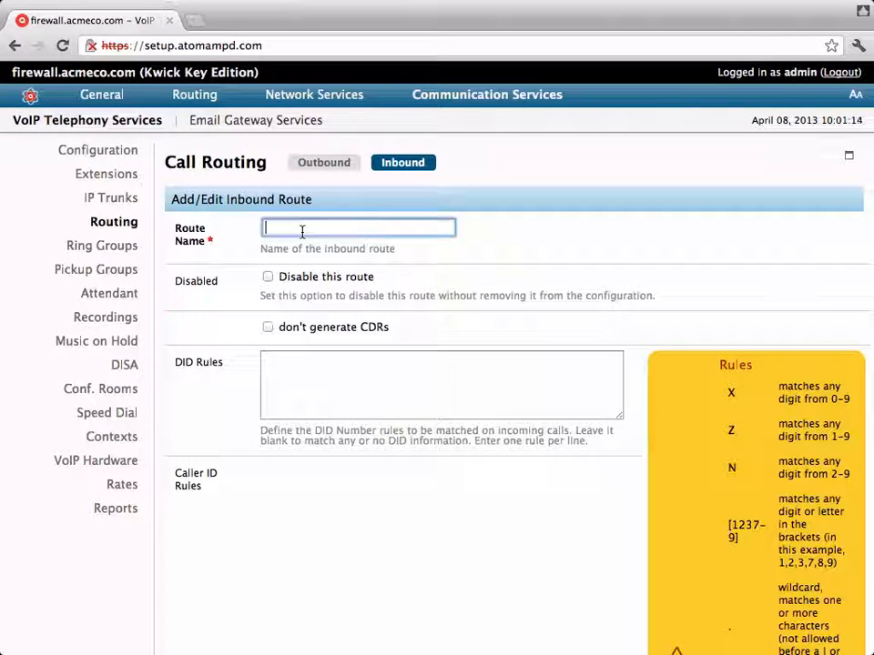
{"action": "type", "text": "default"}
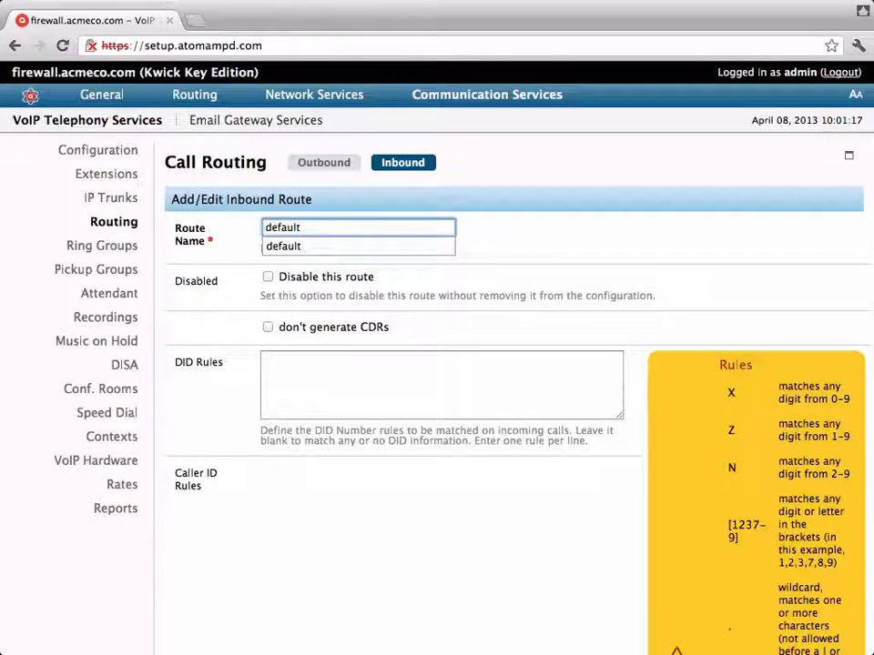
{"action": "left_click", "coordinate": [269, 384]}
{"action": "scroll", "coordinate": [271, 393], "scroll_direction": "down", "scroll_amount": 2}
{"action": "scroll", "coordinate": [272, 393], "scroll_direction": "down", "scroll_amount": 3}
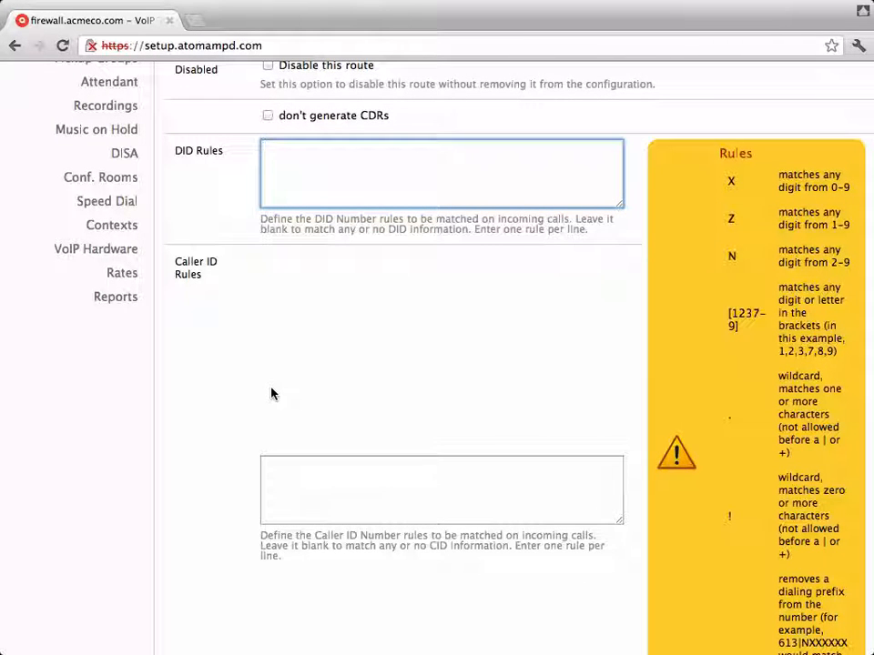
{"action": "type", "text": "!"}
{"action": "left_click", "coordinate": [299, 506]}
{"action": "type", "text": "!"}
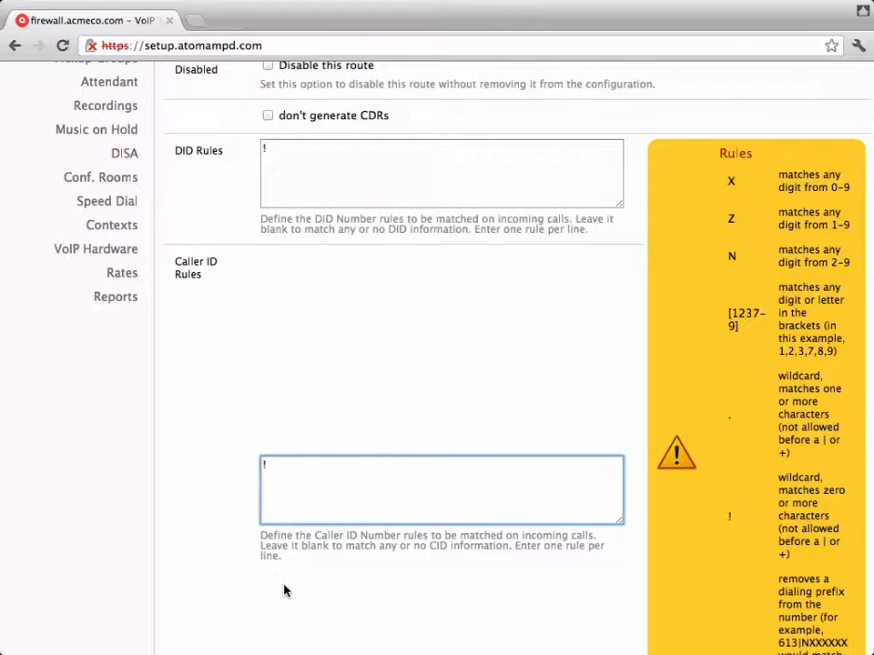
- Route incoming calls to extension 100, then save and apply the inbound route
{"action": "scroll", "coordinate": [285, 589], "scroll_direction": "down", "scroll_amount": 1}
{"action": "scroll", "coordinate": [285, 592], "scroll_direction": "down", "scroll_amount": 10}
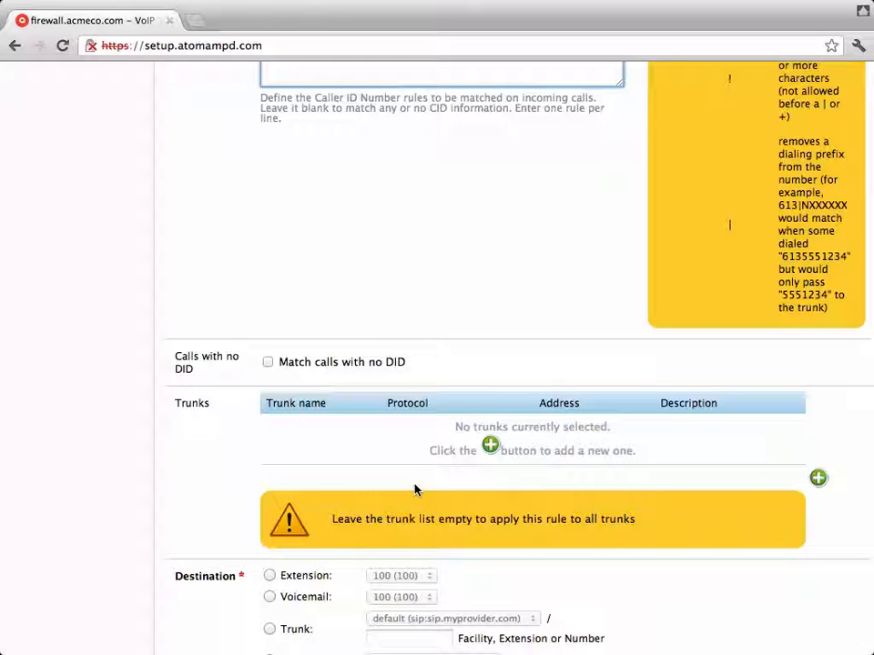
{"action": "scroll", "coordinate": [414, 490], "scroll_direction": "down", "scroll_amount": 5}
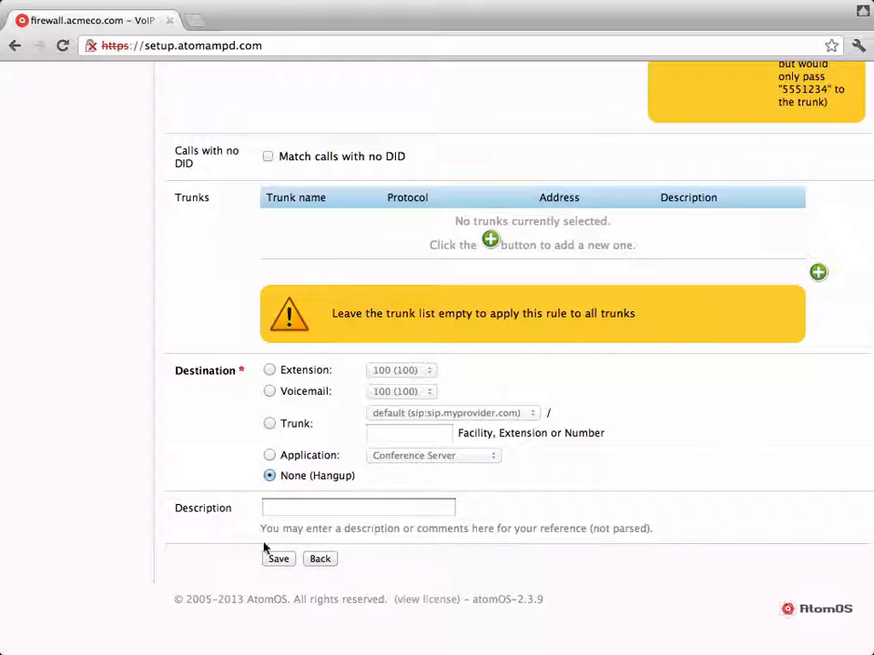
{"action": "left_click", "coordinate": [269, 370]}
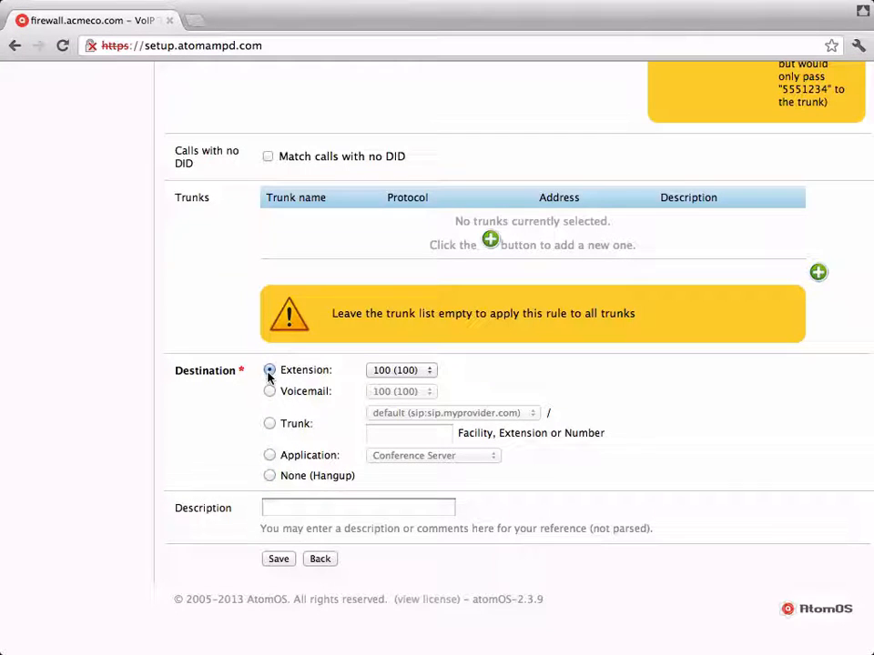
{"action": "left_click", "coordinate": [280, 565]}
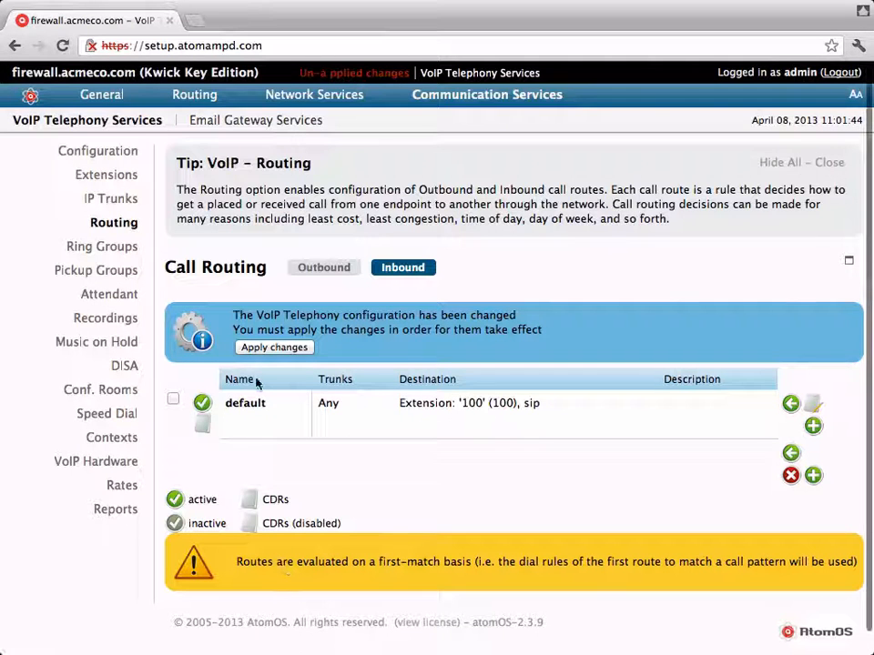
{"action": "left_click", "coordinate": [253, 345]}
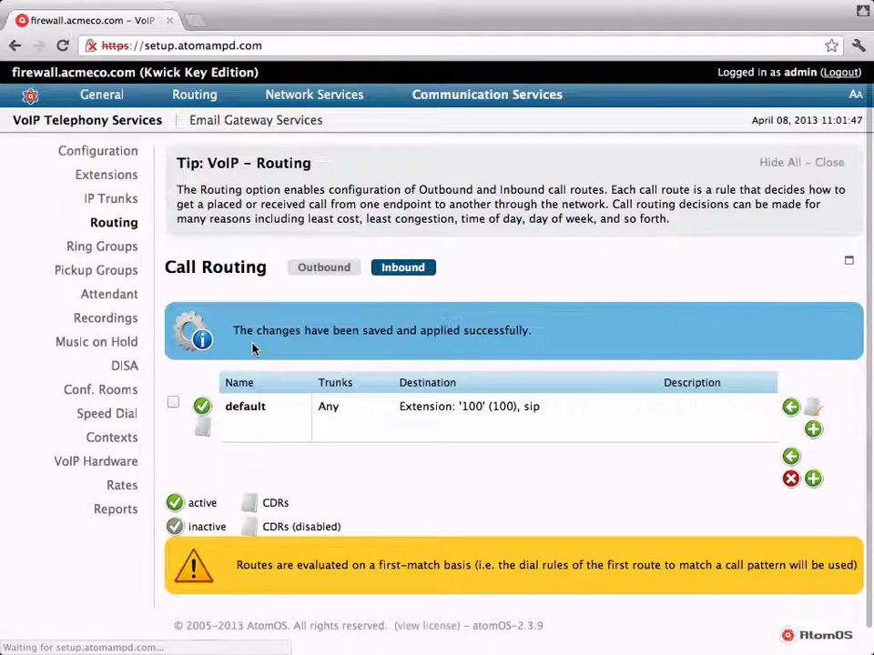